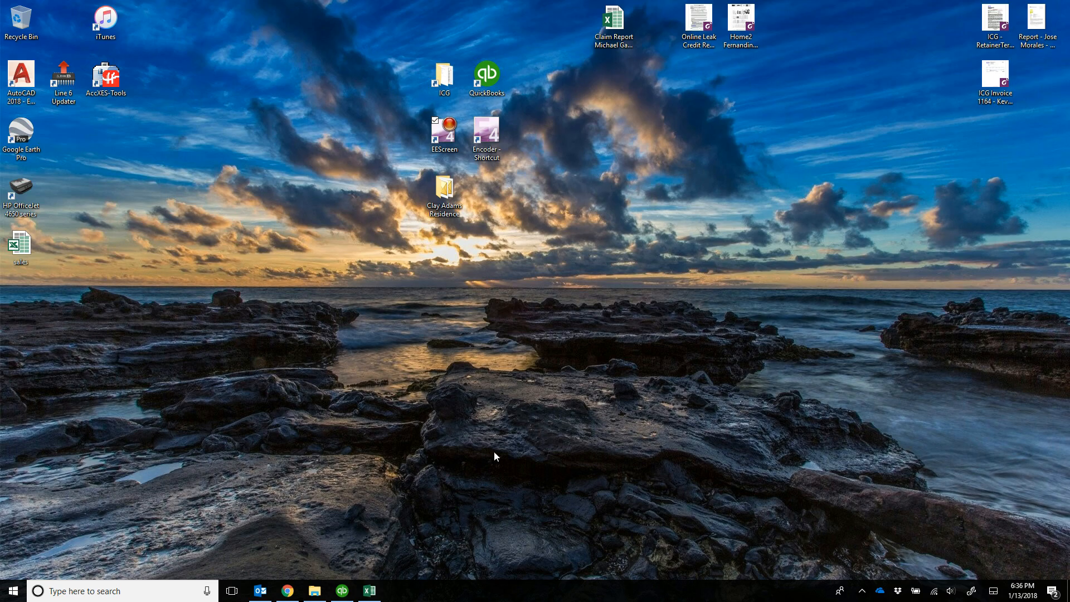
- Restore the ICG Timetracker - 2018.xls Excel window from the taskbar
click(370, 590)
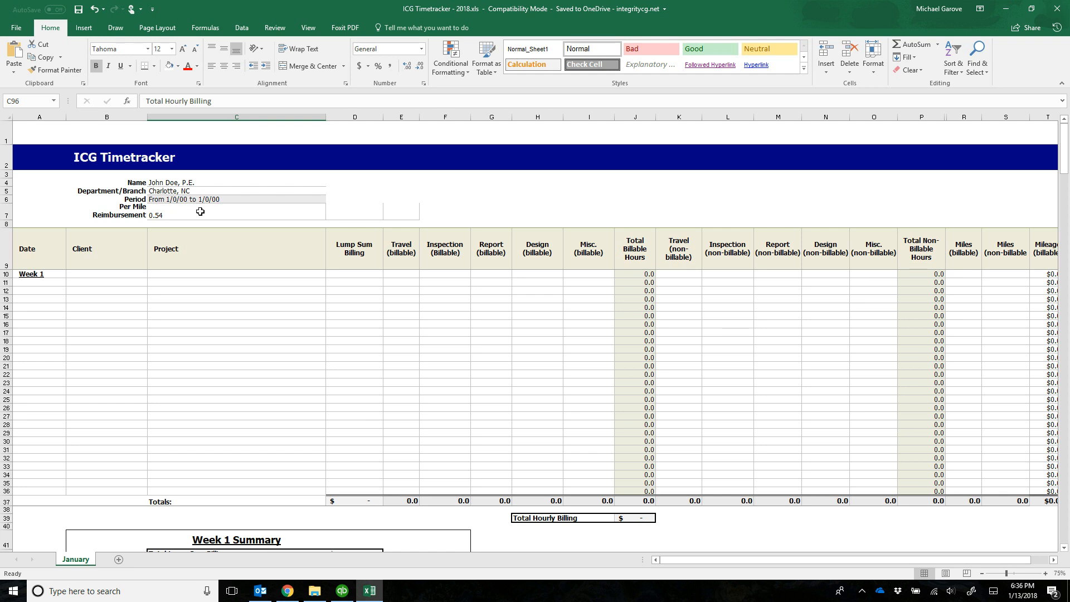
click(31, 317)
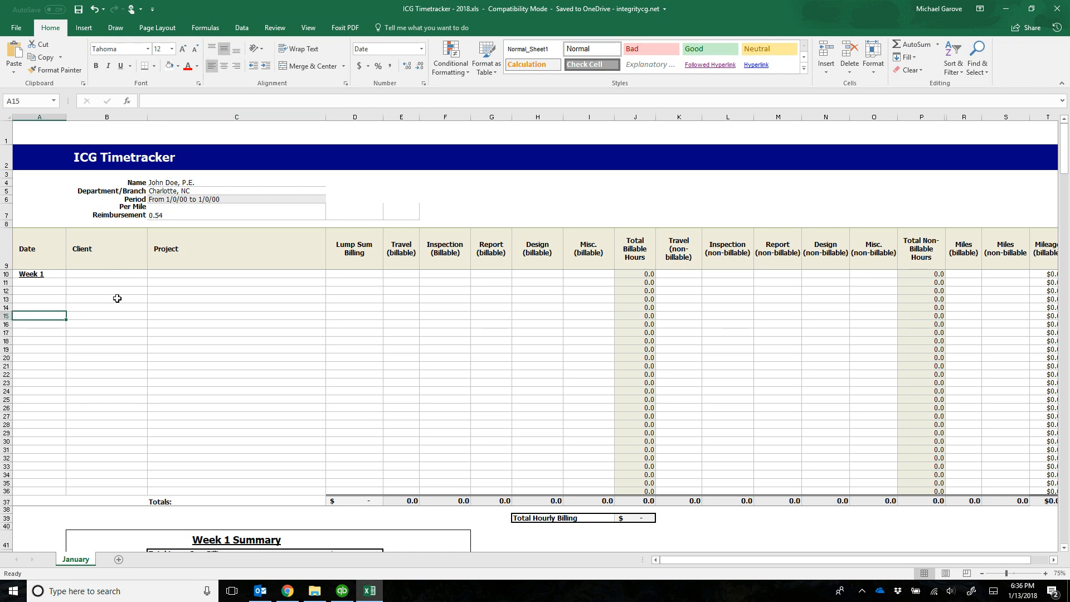
text(1-)
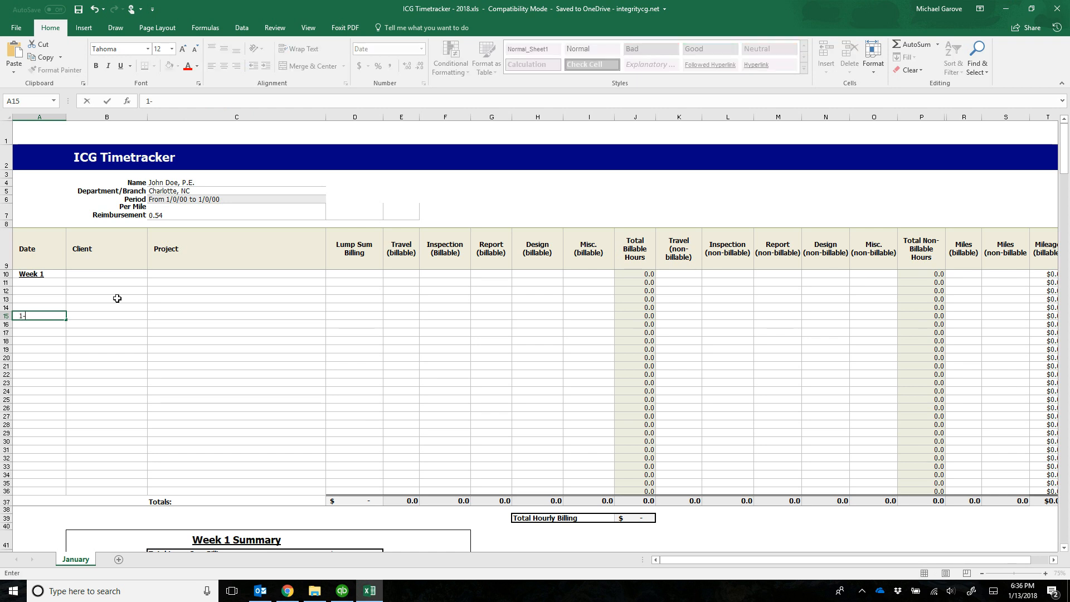
text(18/18)
key(Return)
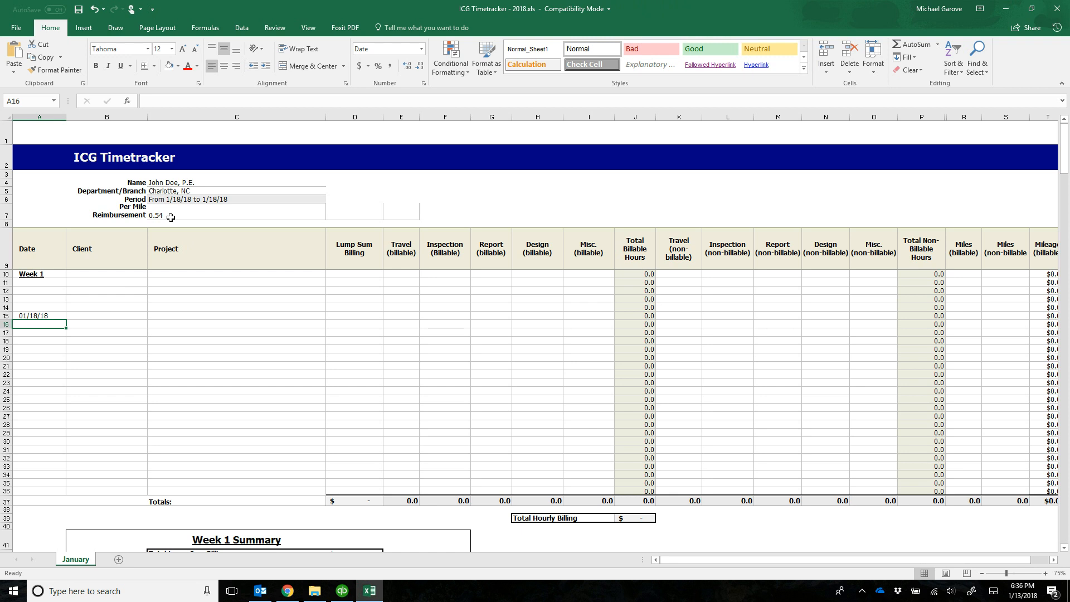
click(52, 317)
key(Delete)
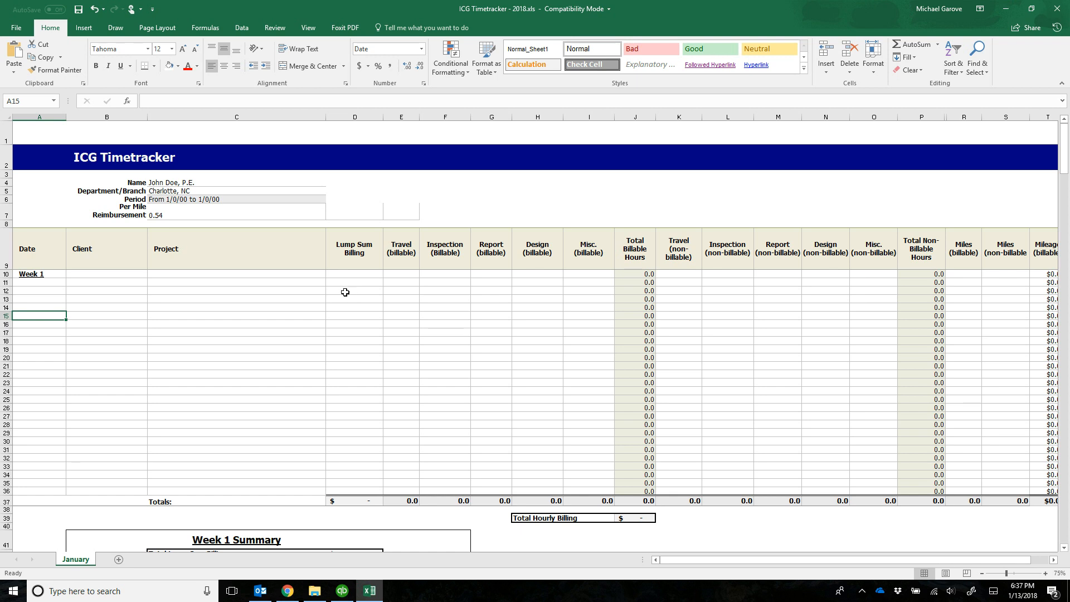
- Select the Week 1 Lump Sum Billing and billable Travel cells, D13 and E13
scroll(387, 428, down, 3)
scroll(386, 427, down, 2)
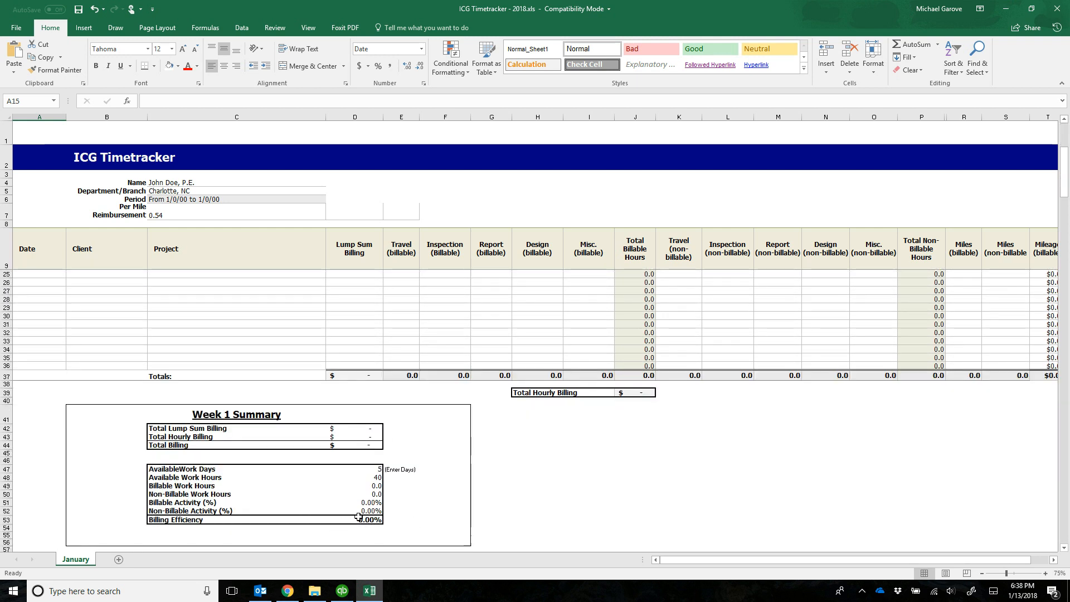
scroll(424, 526, up, 5)
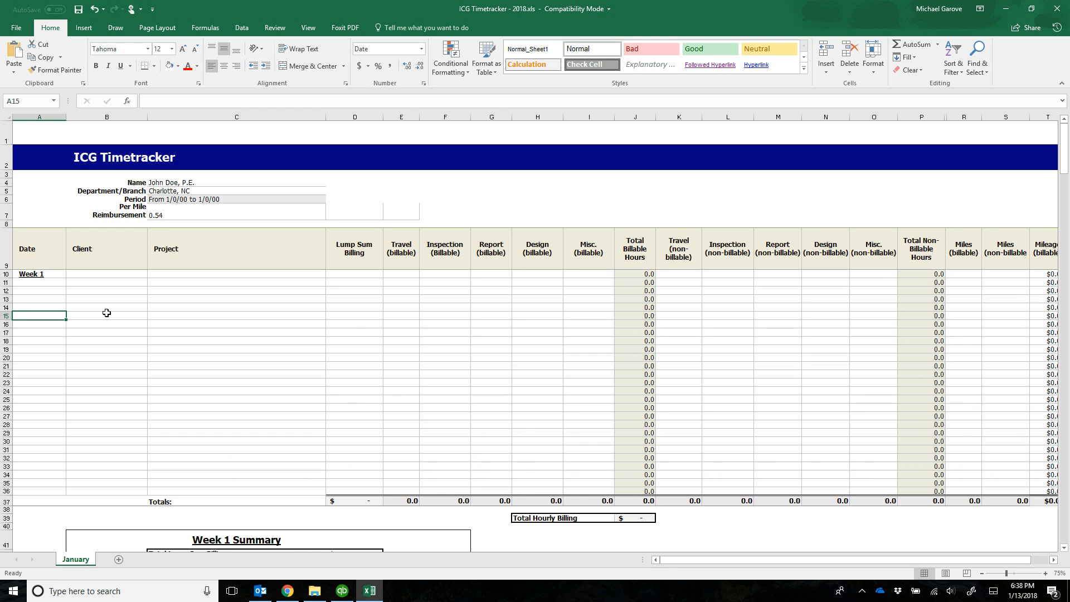
click(349, 299)
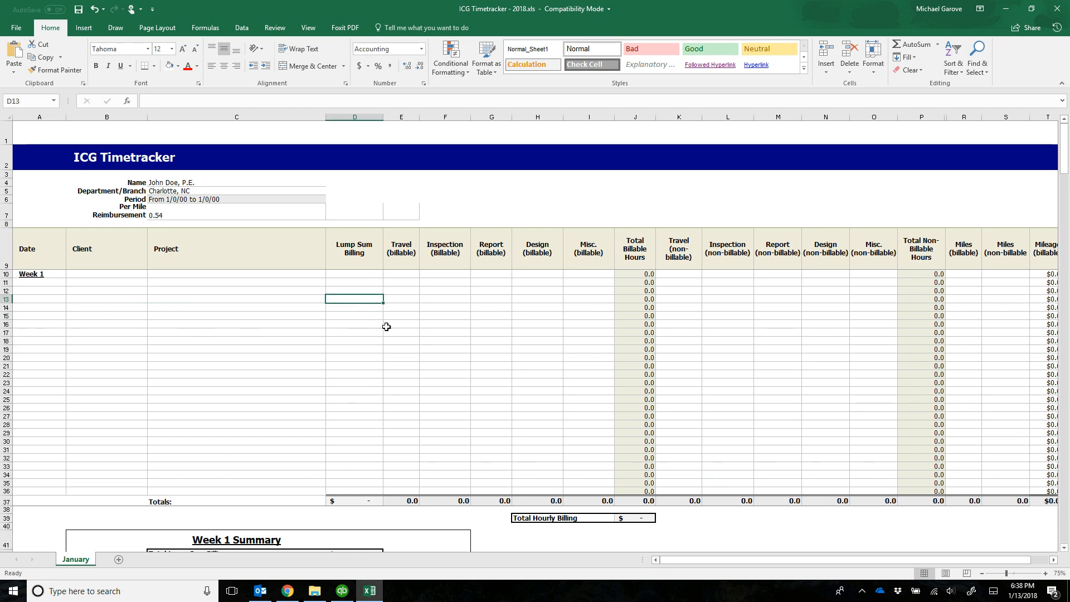
click(408, 299)
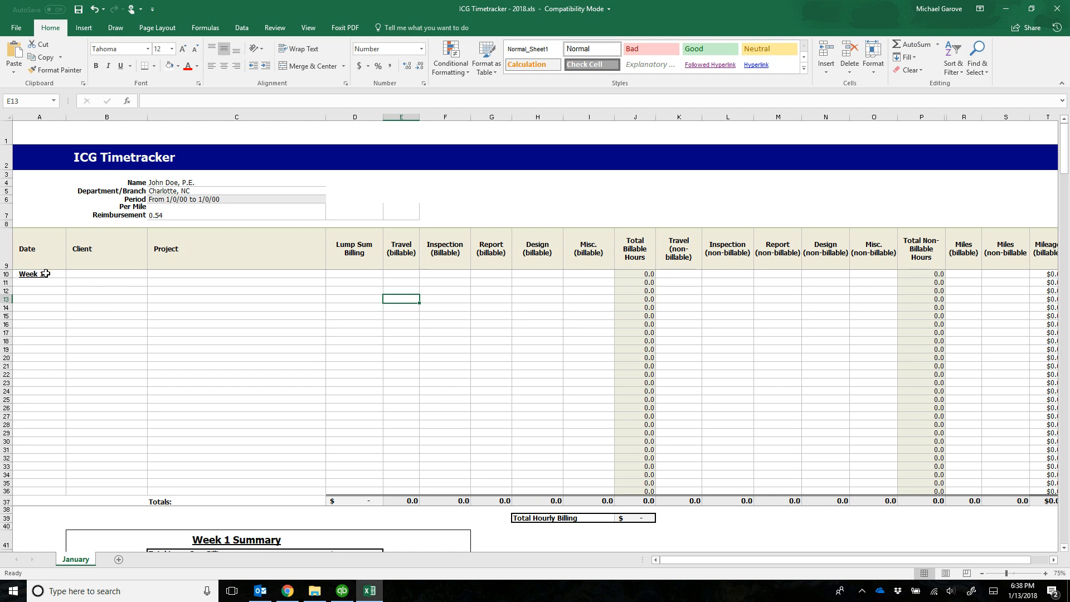
- Scroll down past the weekly summaries to the Monthly Summary with 20 work days and 160 hours
scroll(100, 306, down, 3)
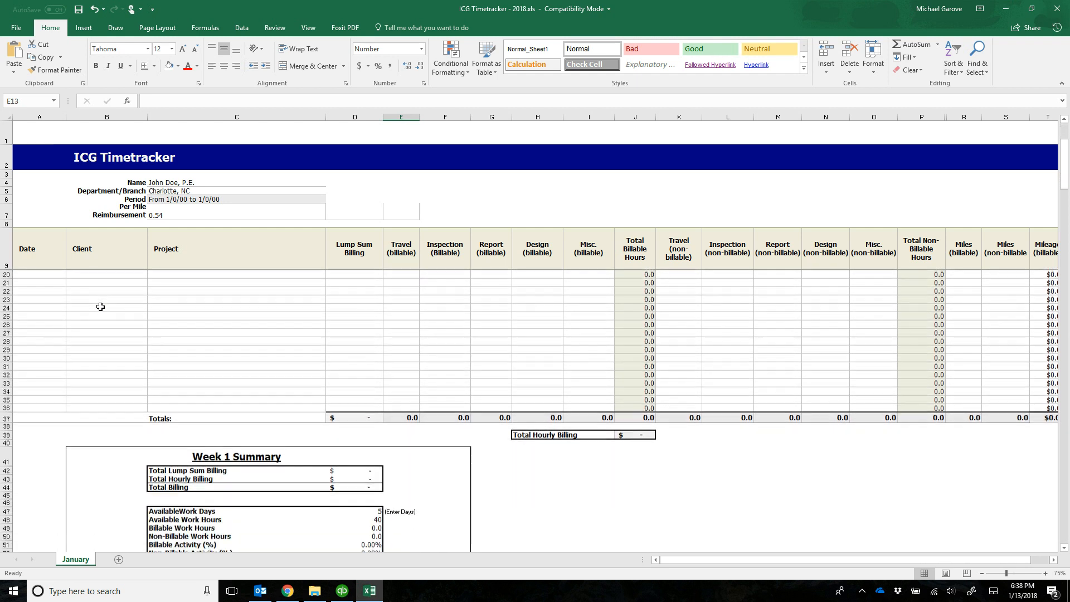
scroll(101, 307, up, 3)
scroll(100, 307, down, 4)
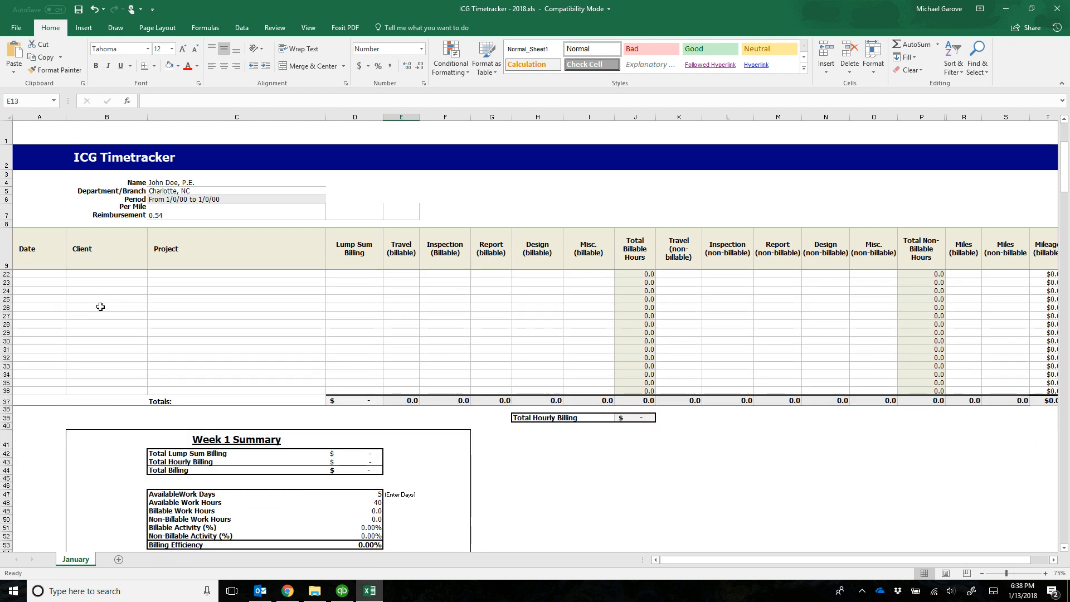
scroll(100, 307, down, 3)
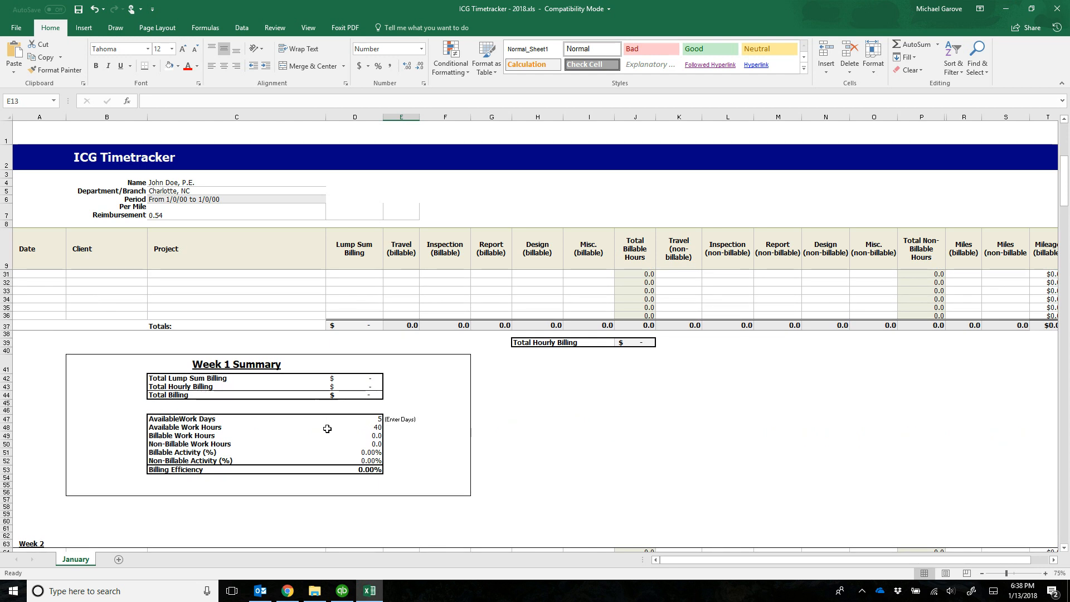
scroll(294, 406, up, 7)
scroll(169, 385, down, 3)
scroll(168, 385, down, 2)
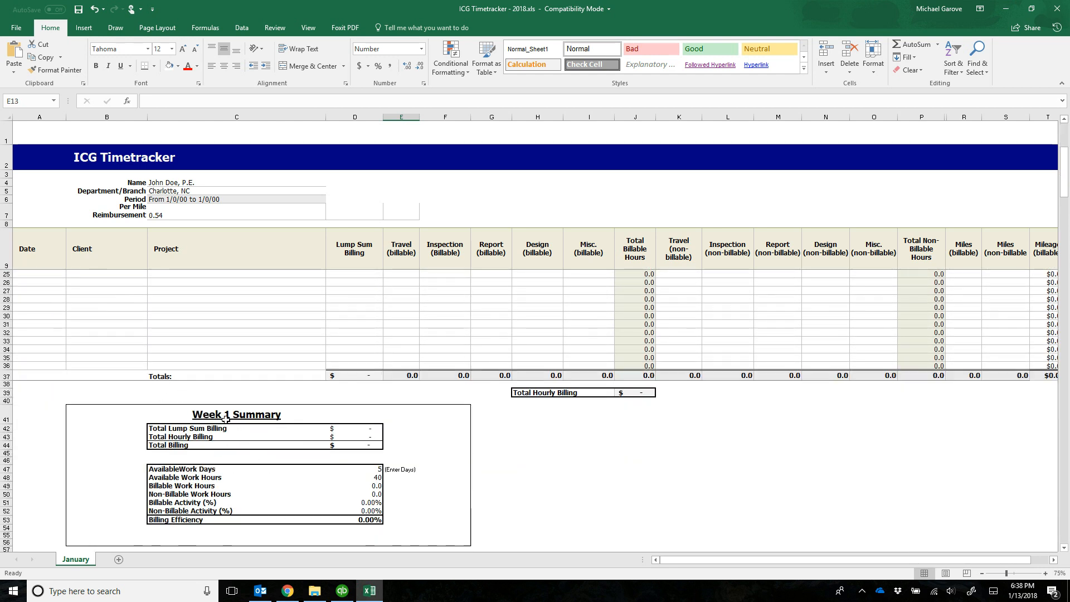
scroll(189, 395, down, 6)
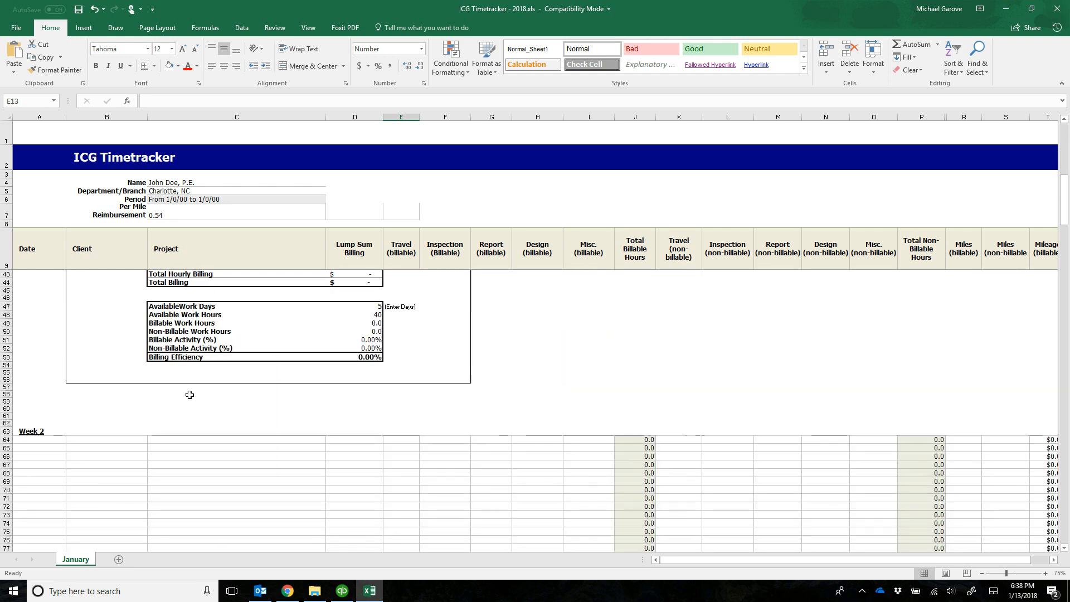
scroll(190, 394, down, 4)
scroll(190, 395, down, 7)
scroll(189, 394, down, 20)
scroll(190, 395, down, 20)
scroll(189, 393, down, 9)
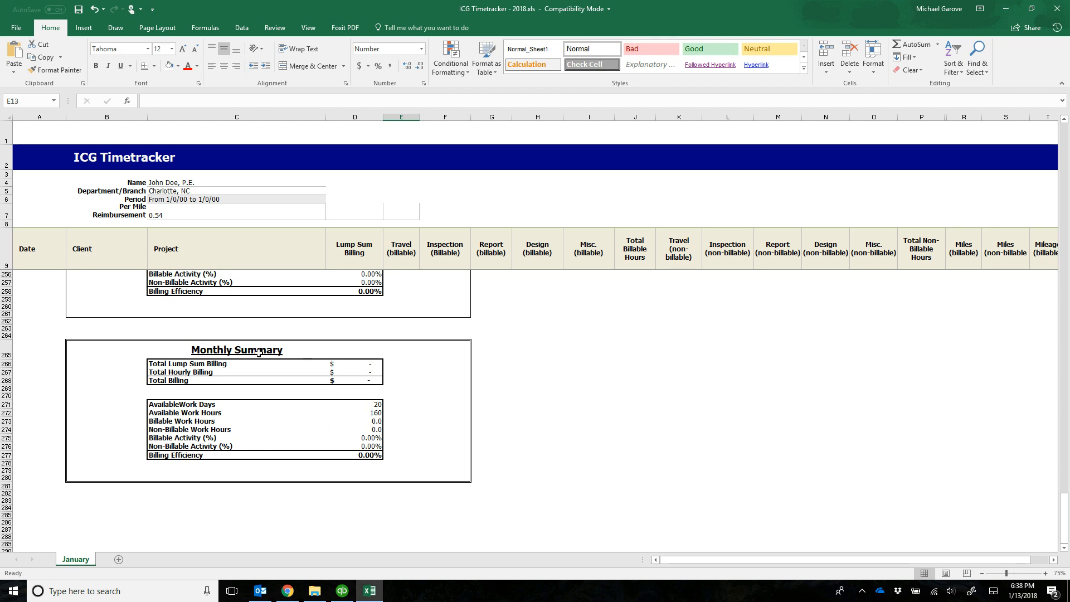
- Open and dismiss the January sheet tab's context menu, then scroll back up to row 10
right_click(85, 562)
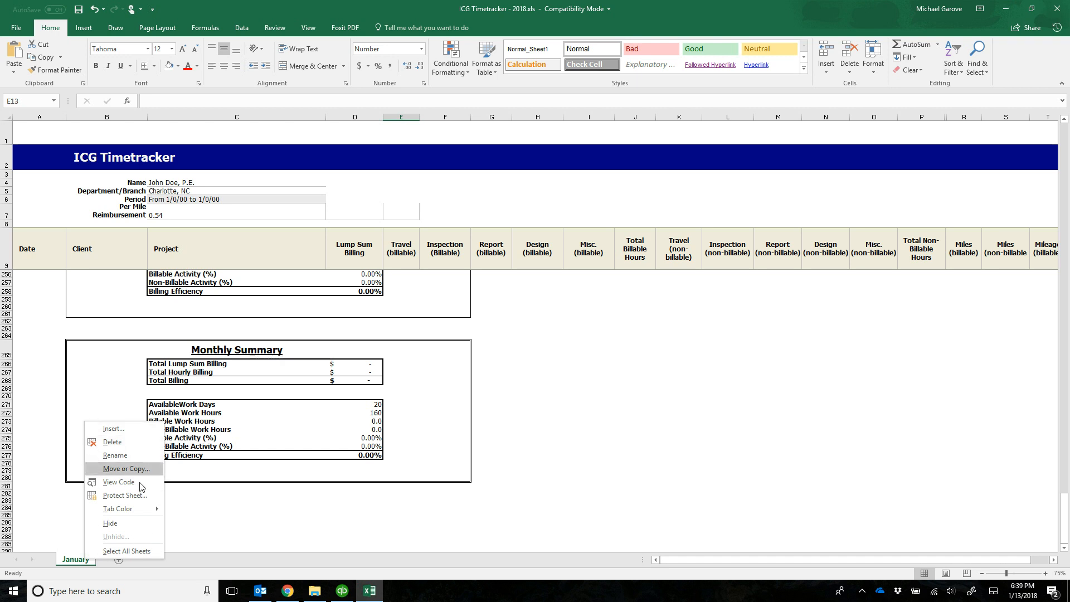
click(240, 527)
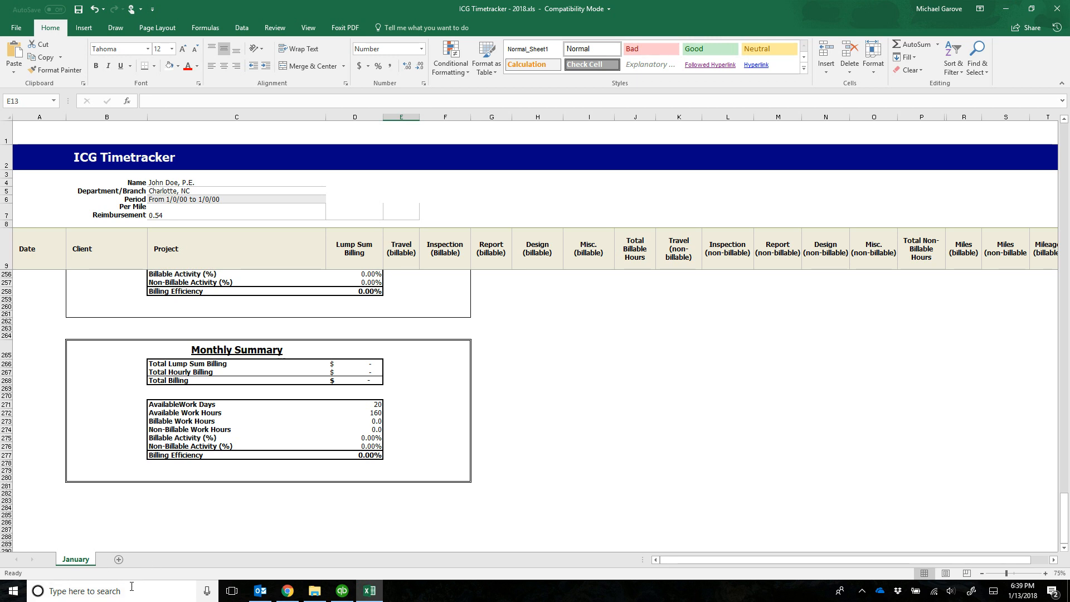
scroll(162, 516, up, 6)
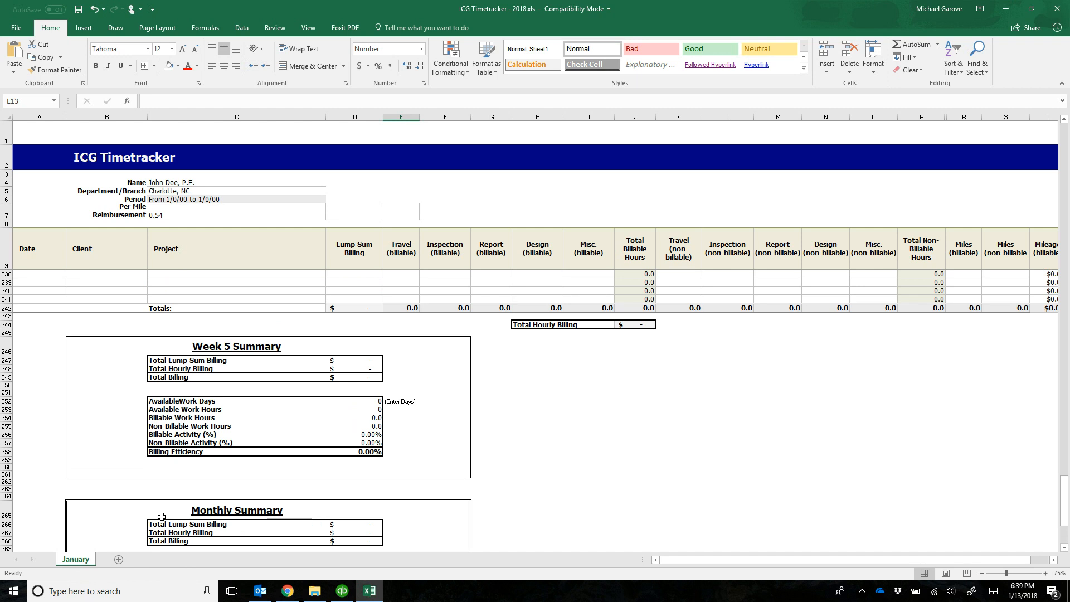
scroll(162, 517, up, 20)
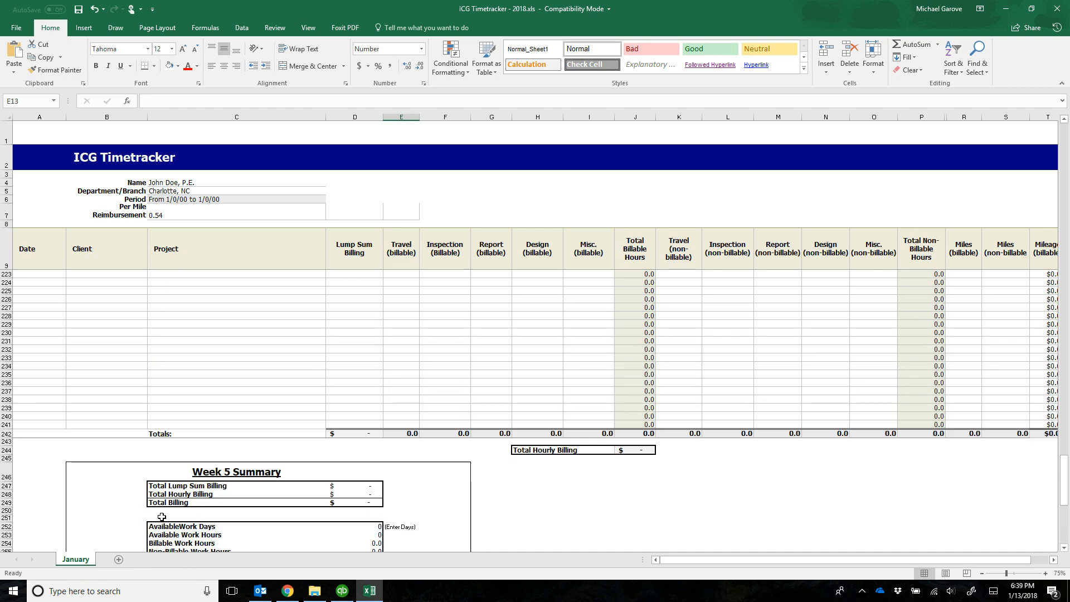
scroll(387, 395, up, 20)
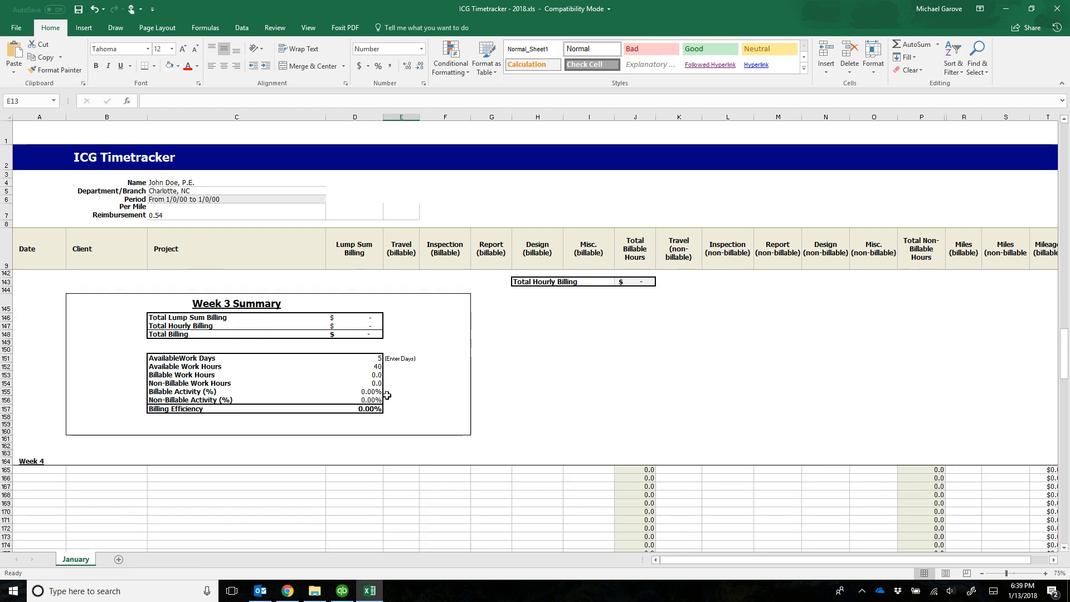
scroll(387, 395, up, 9)
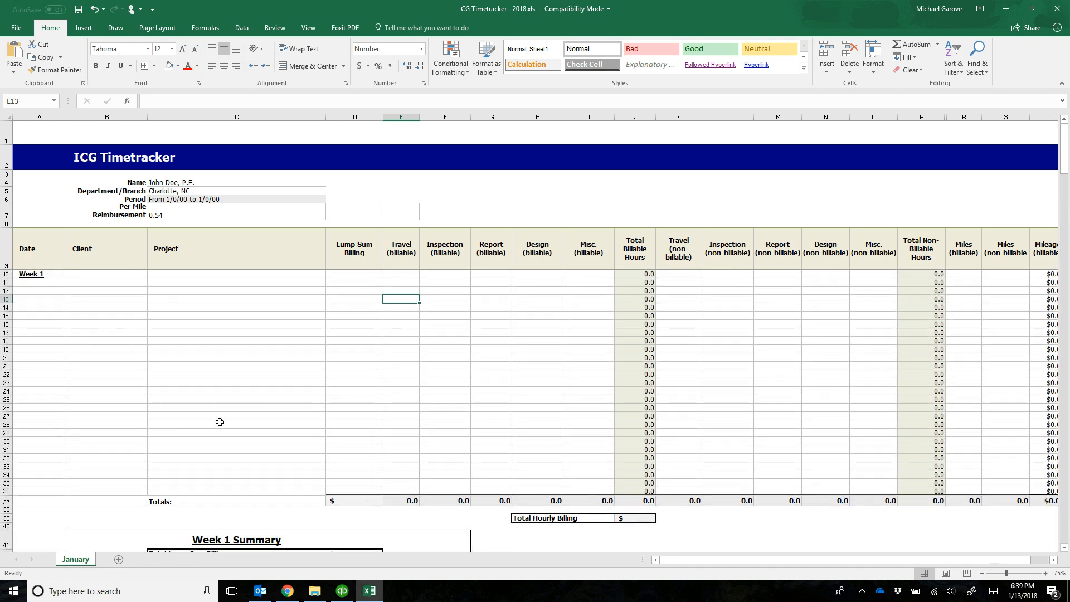
- Enter date 01/13/18 and client Brewer Custom Homes in the first Week 1 row
click(33, 302)
click(48, 291)
text(1-)
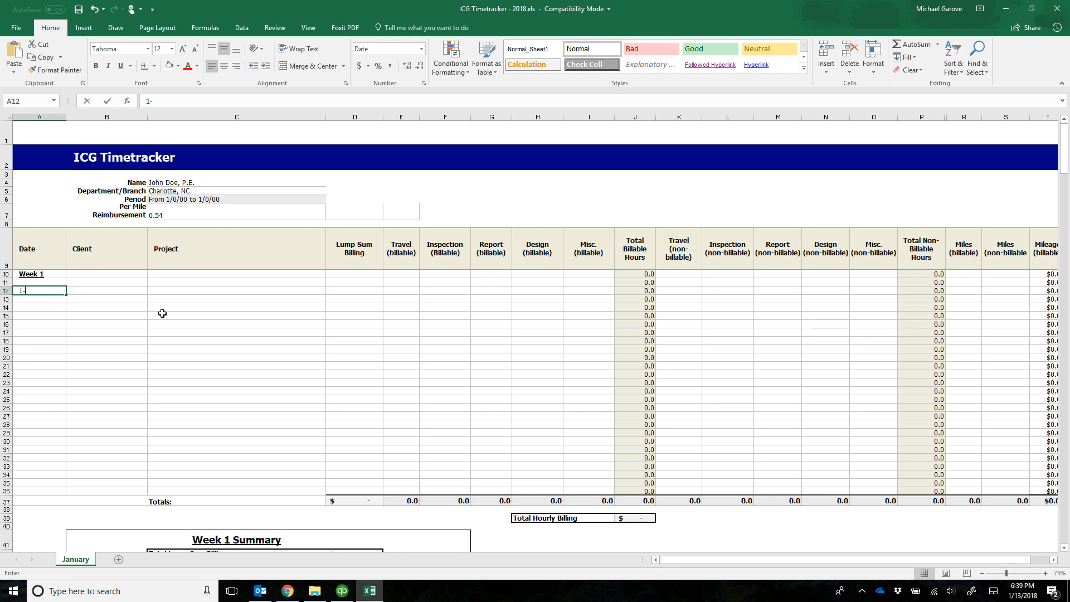
text(13-18)
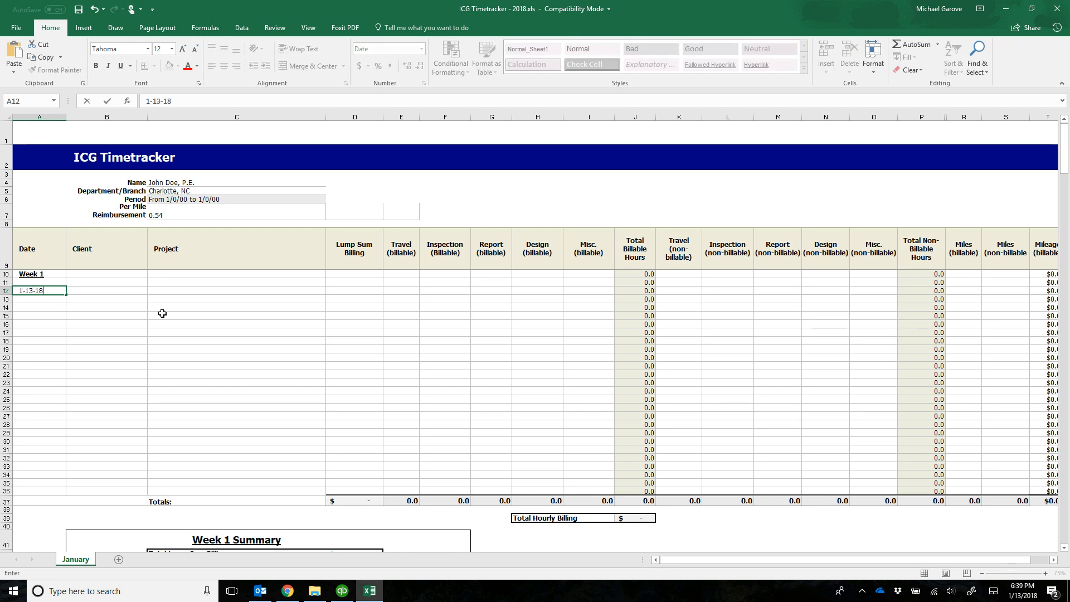
key(Tab)
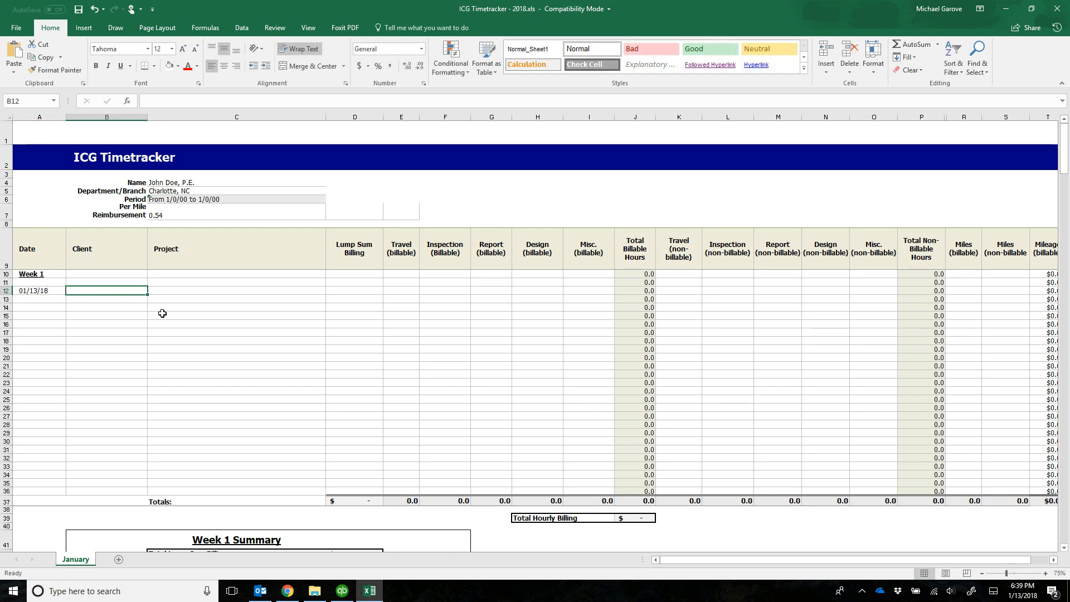
text(B)
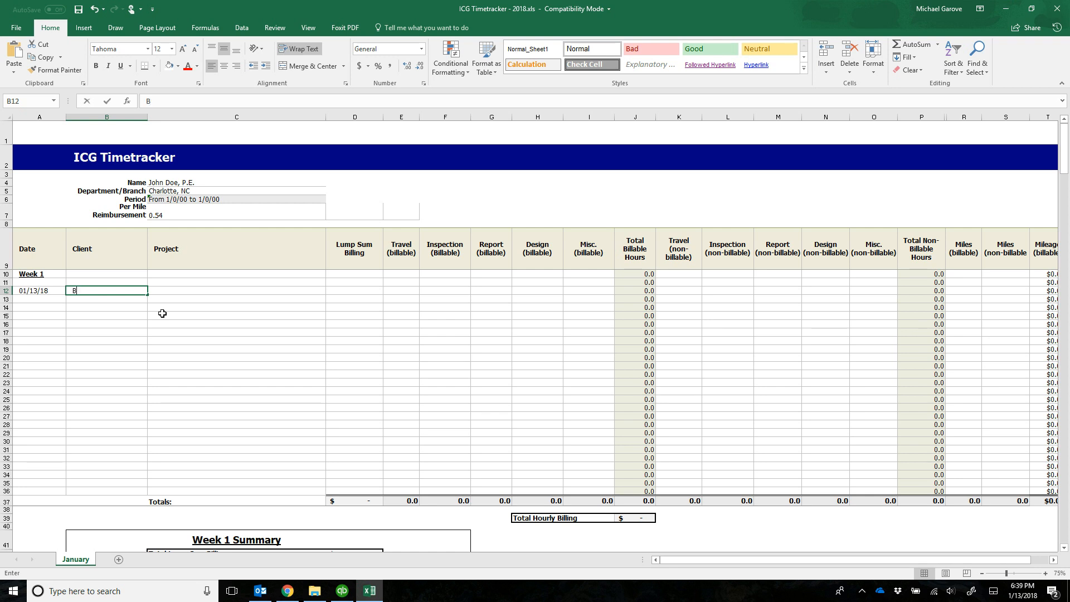
text(rewer Custom Homes)
key(Tab)
text(Brew)
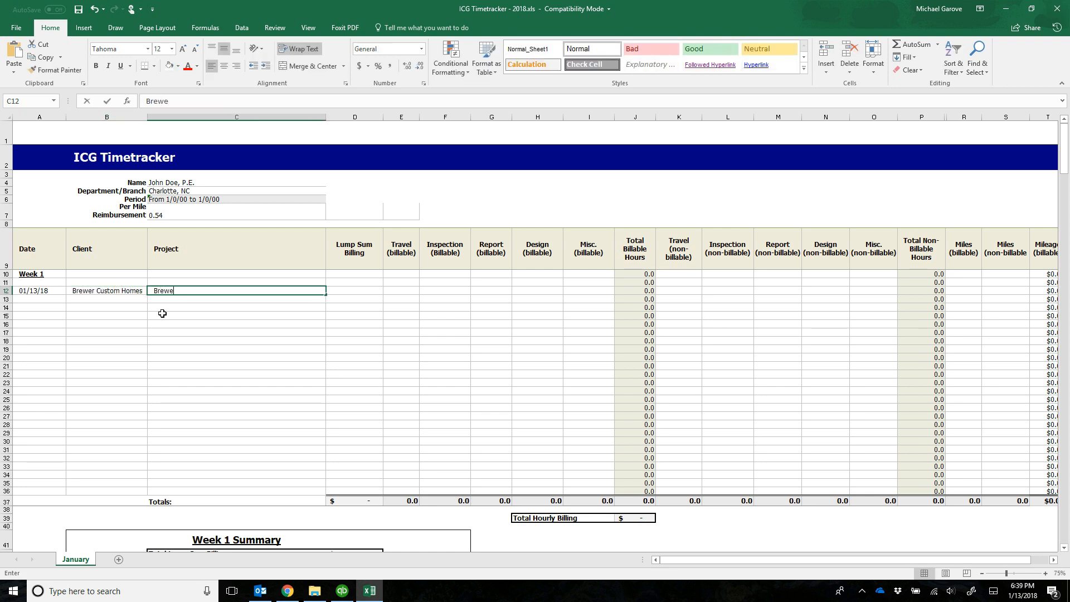
text(er Residence)
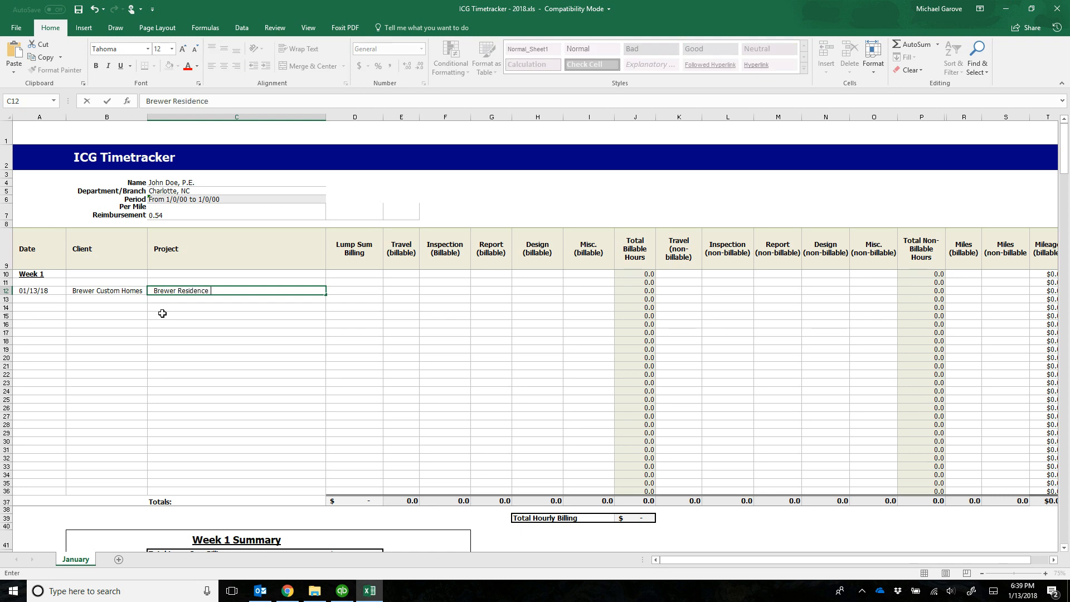
text( - Lot 14 Providence downs)
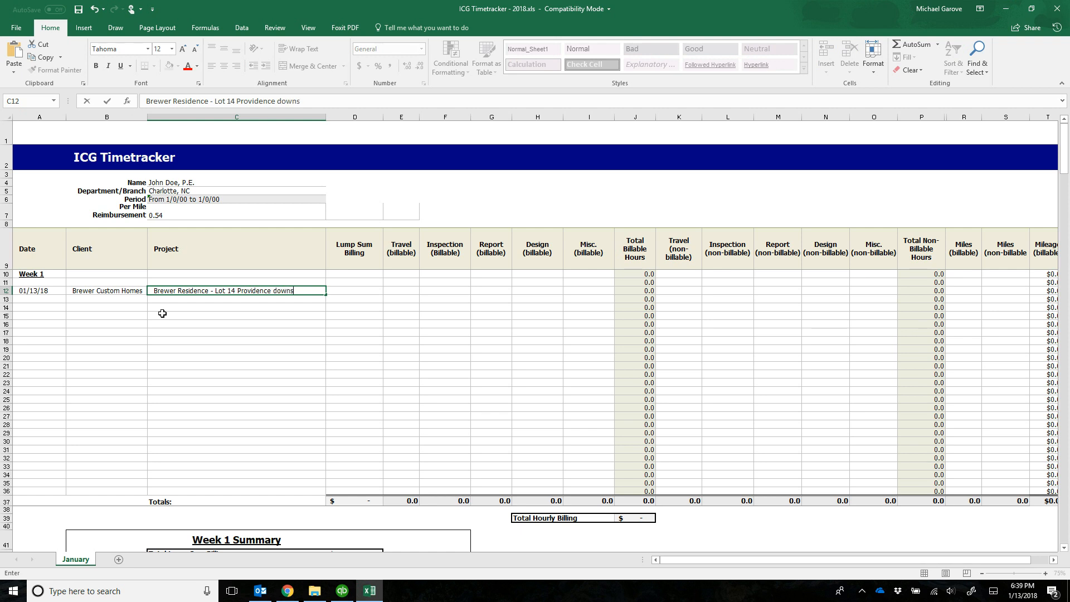
key(Tab)
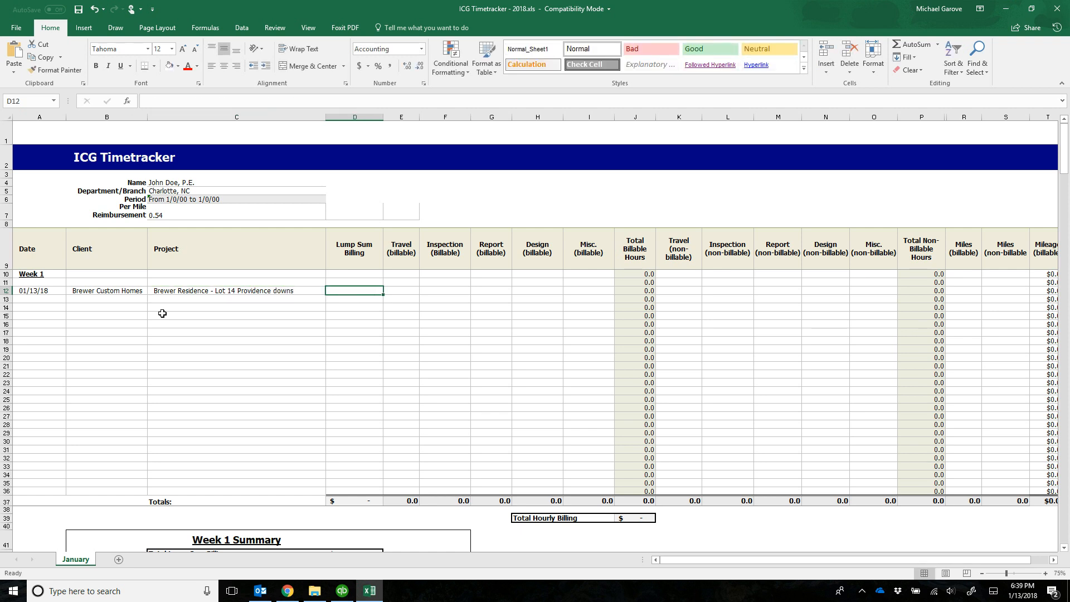
text(2300)
key(Return)
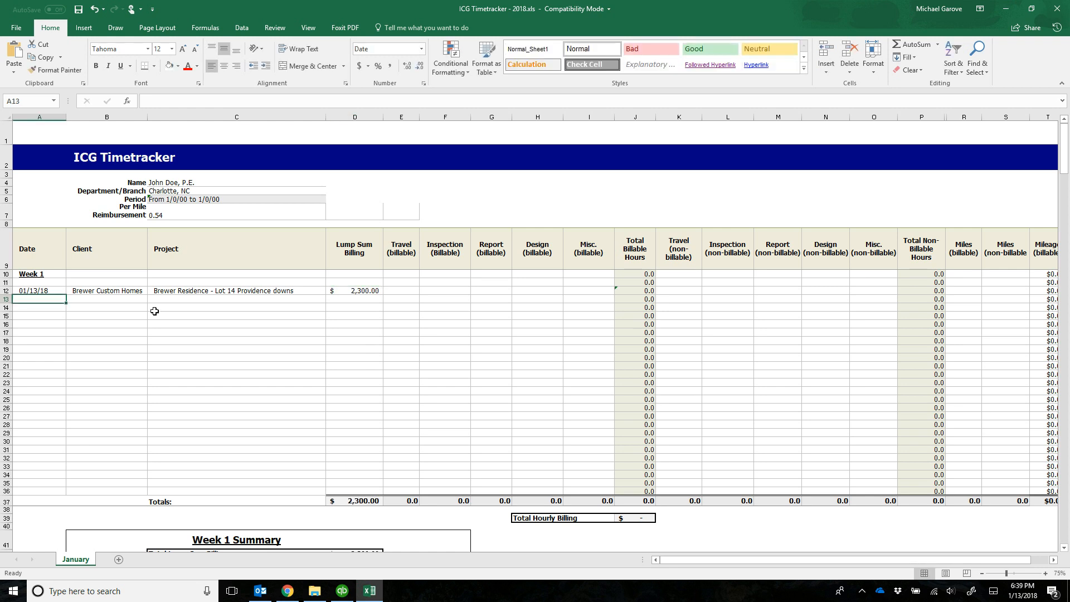
scroll(446, 457, down, 1)
scroll(390, 390, up, 1)
scroll(402, 445, down, 2)
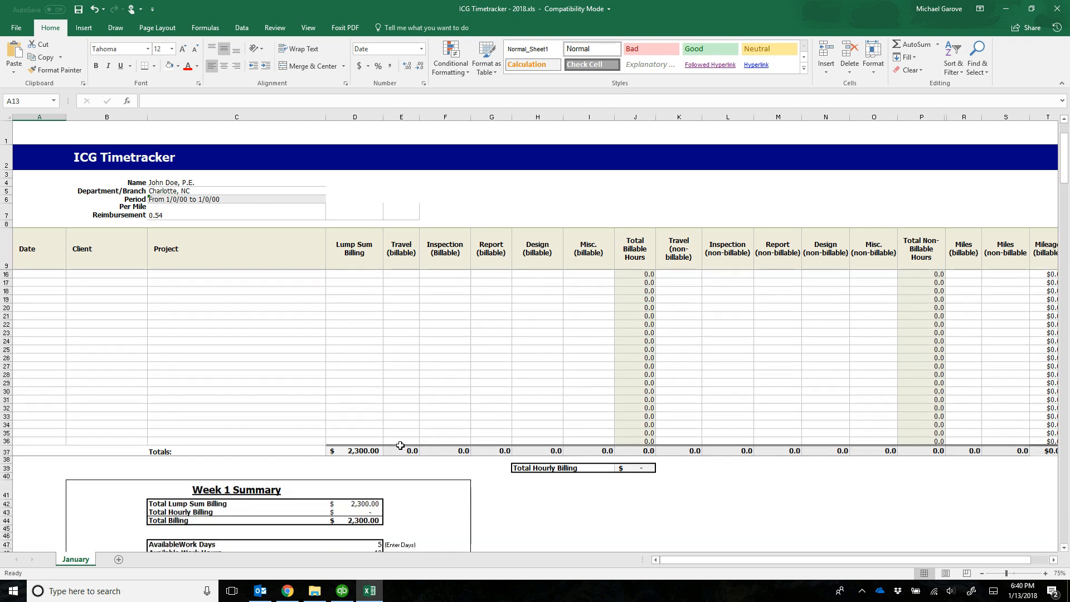
scroll(402, 445, down, 1)
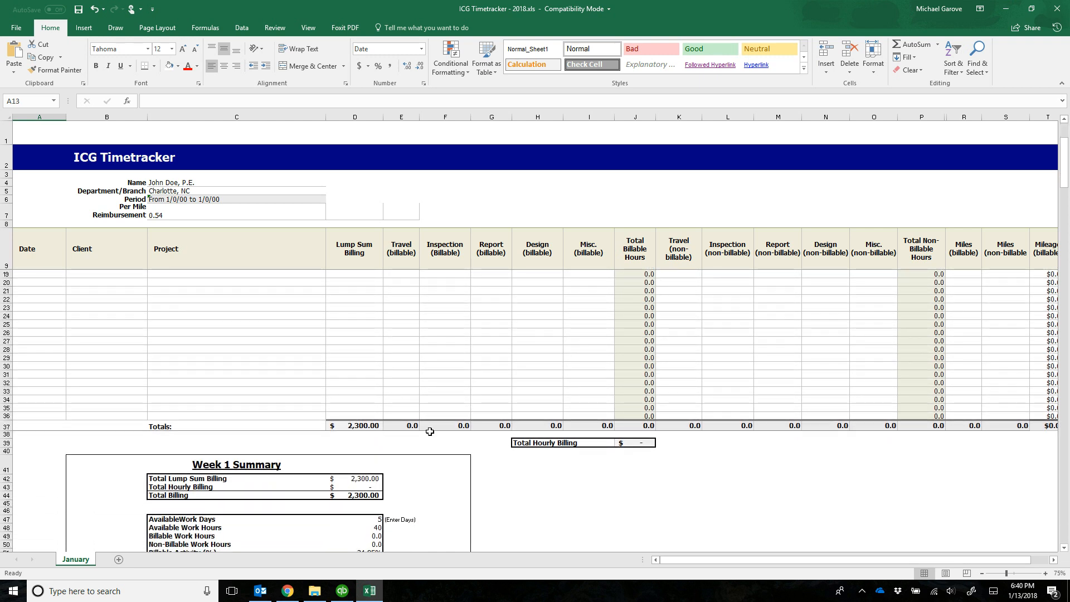
scroll(440, 434, down, 2)
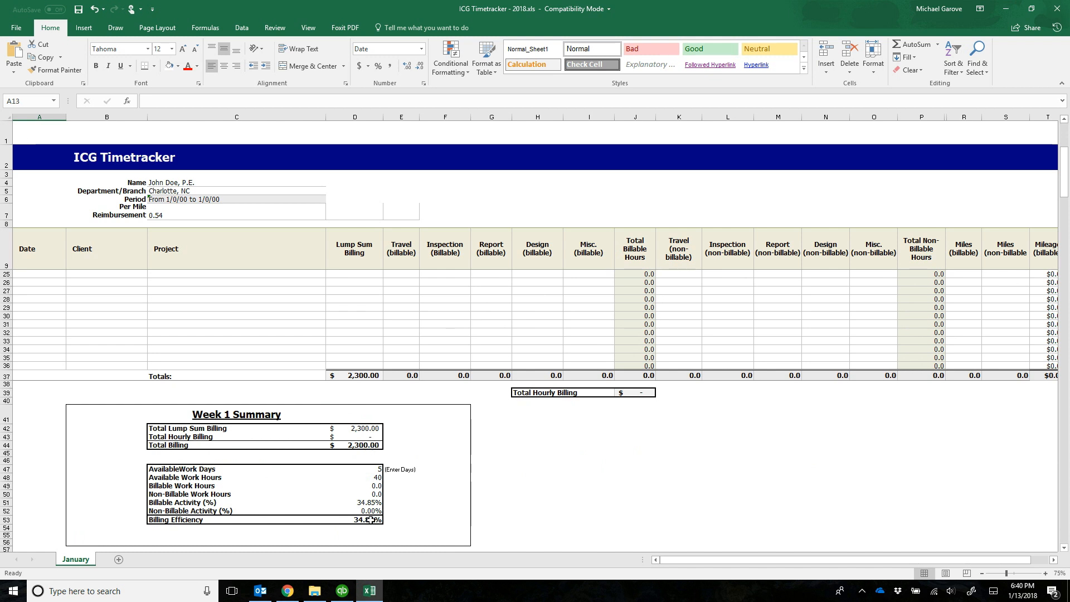
scroll(379, 521, up, 1)
scroll(368, 515, up, 5)
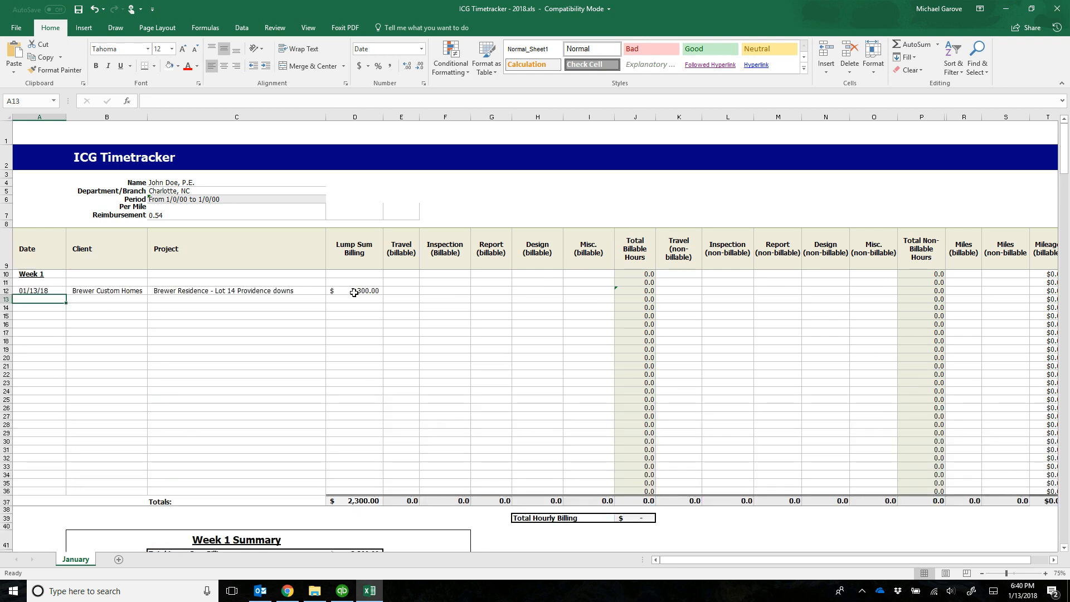
- Enter date 01/14/18, client Nationwide and the Phillips Tree Impact project description in row 15
click(37, 318)
text(1-14)
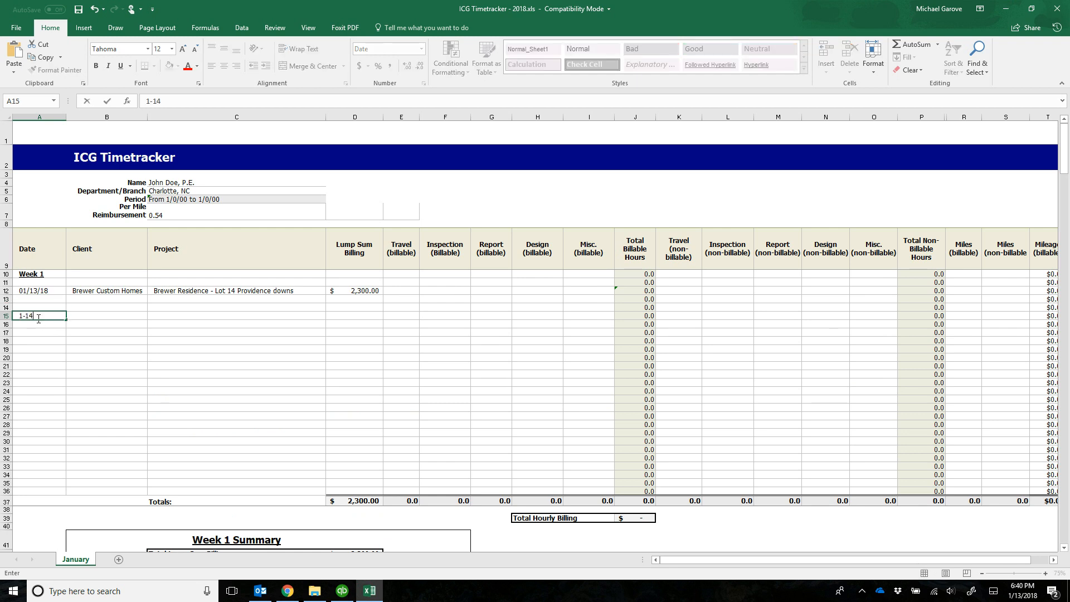
text(-18)
key(Tab)
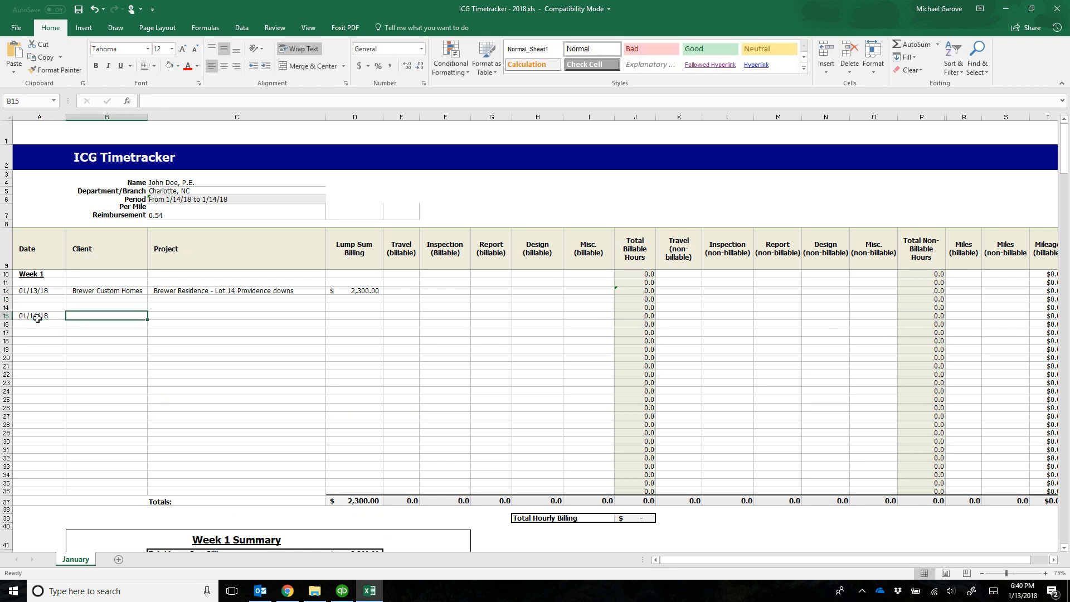
text(Nationwide)
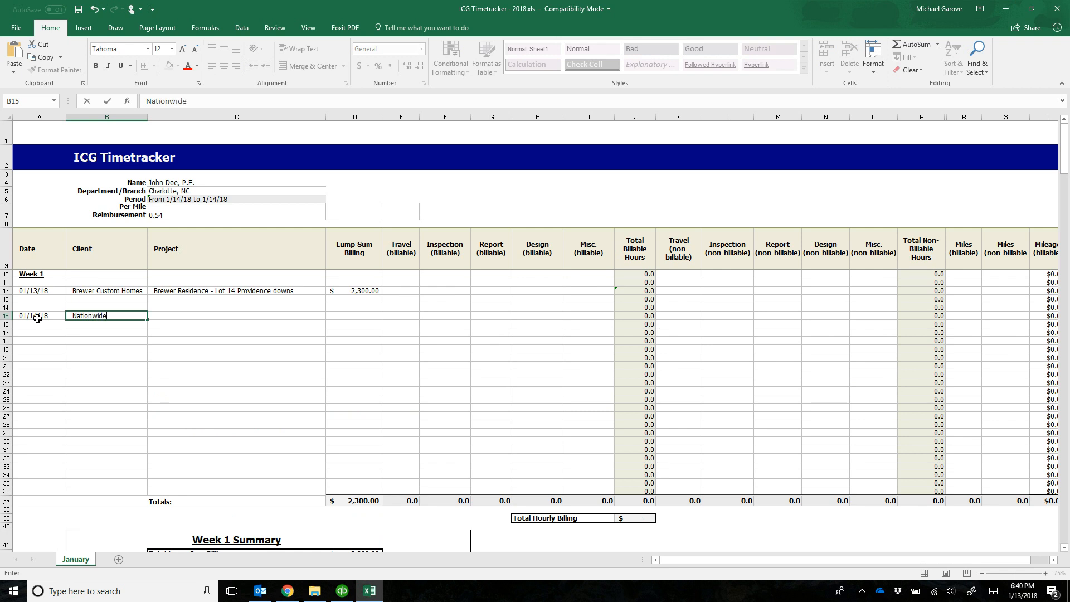
key(Tab)
text(Tree)
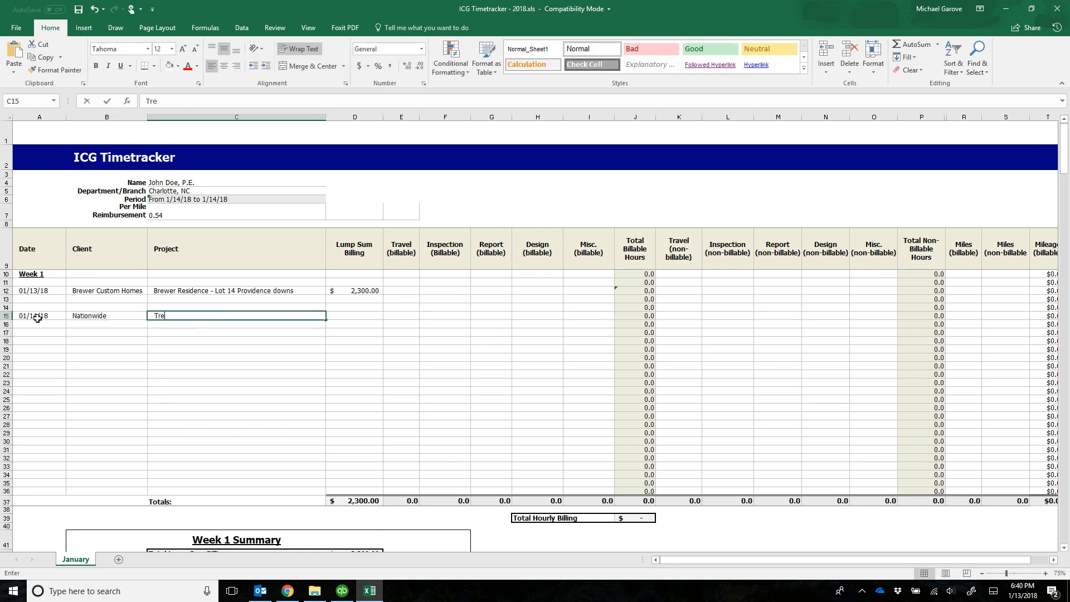
key(BackSpace)
key(BackSpace)
key(BackSpace)
key(BackSpace)
text(Phi)
text(llips Tree Impact INs)
key(BackSpace)
key(BackSpace)
key(BackSpace)
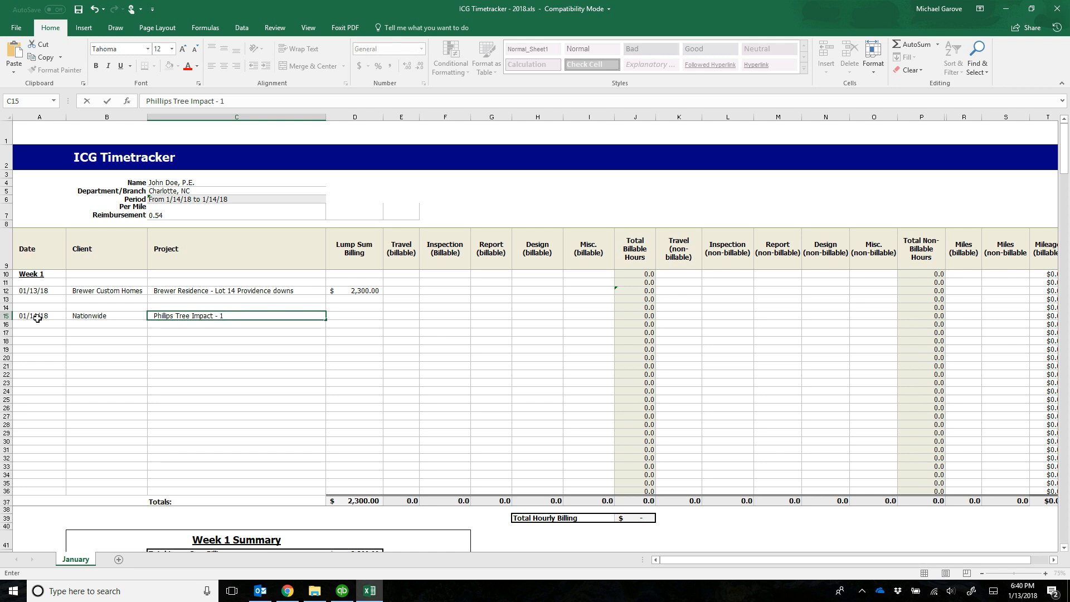
text(llen Tree Drive Waxhaw)
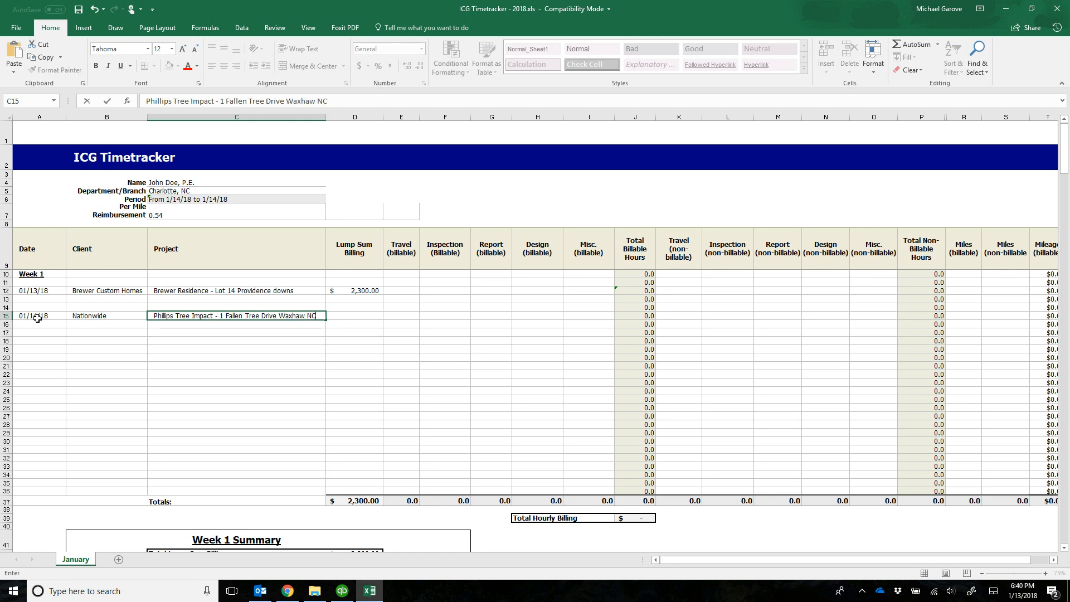
text( NC)
key(Tab)
key(Tab)
- Log 1 travel, 3 inspection and 4 report billable hours plus 60 billable miles in row 15
text(1)
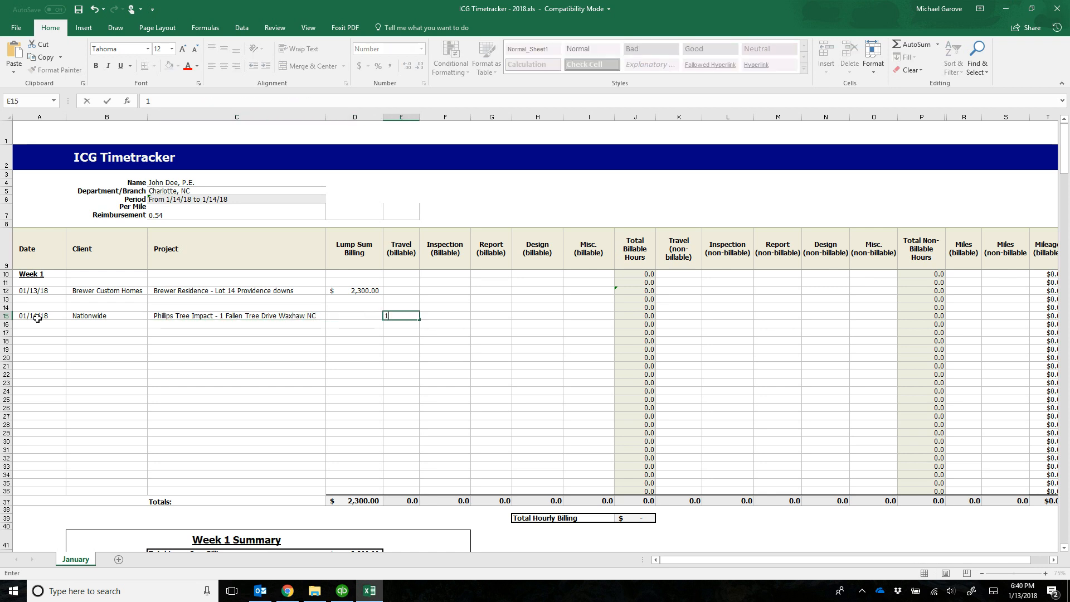
key(Tab)
text(3)
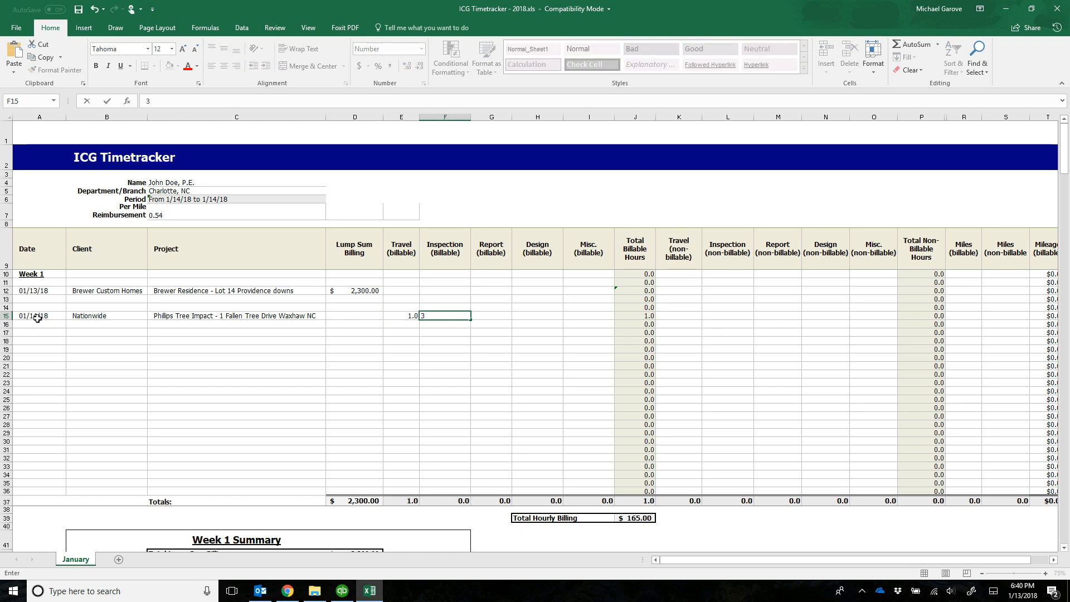
key(Tab)
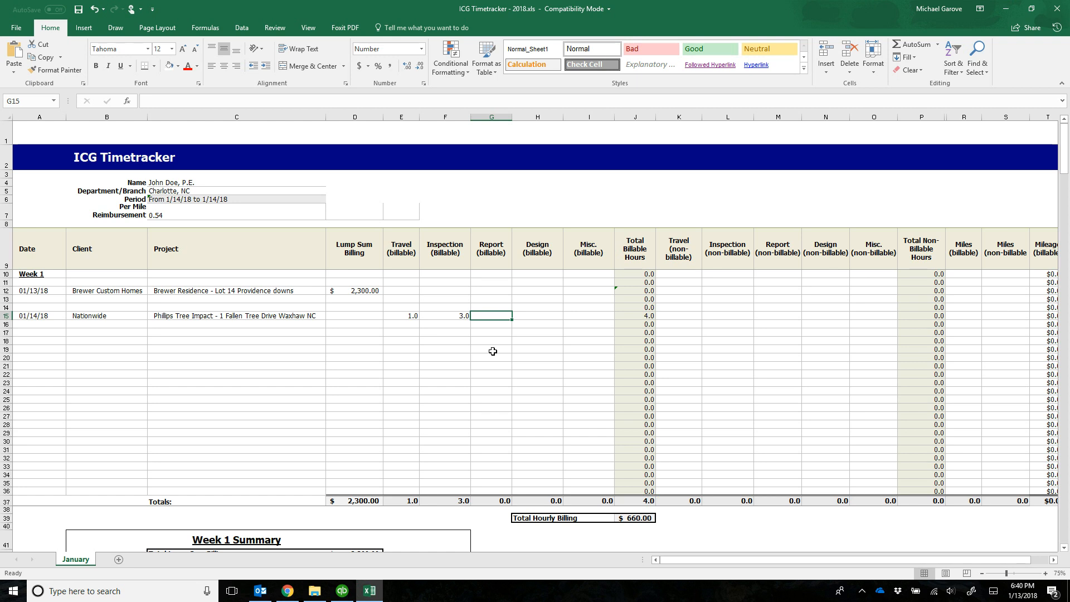
text(4)
key(Return)
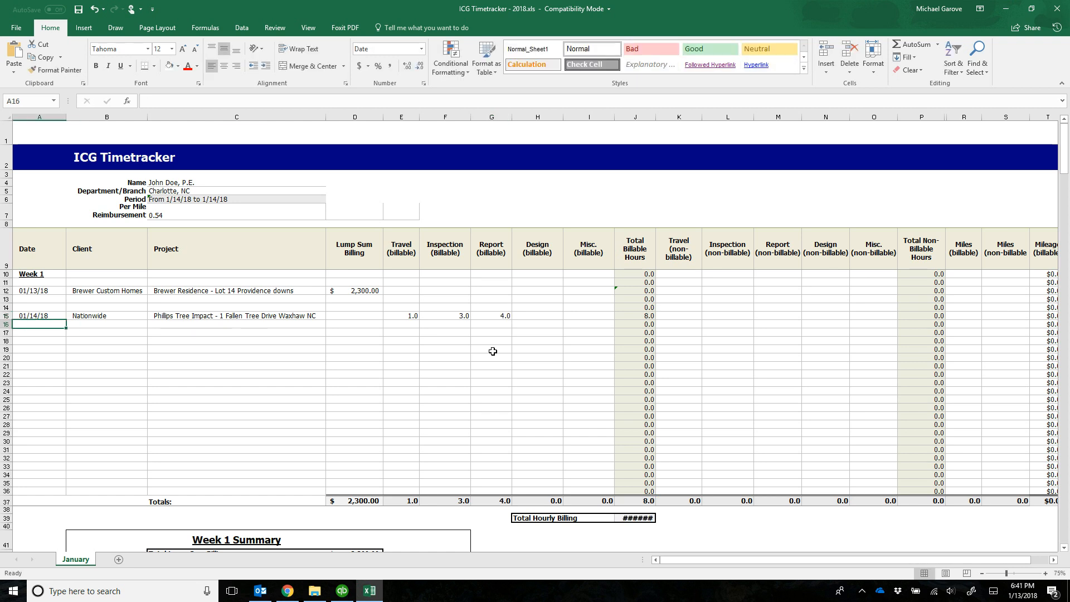
click(515, 317)
key(Right)
key(Right)
key(Right)
key(Right)
key(Right)
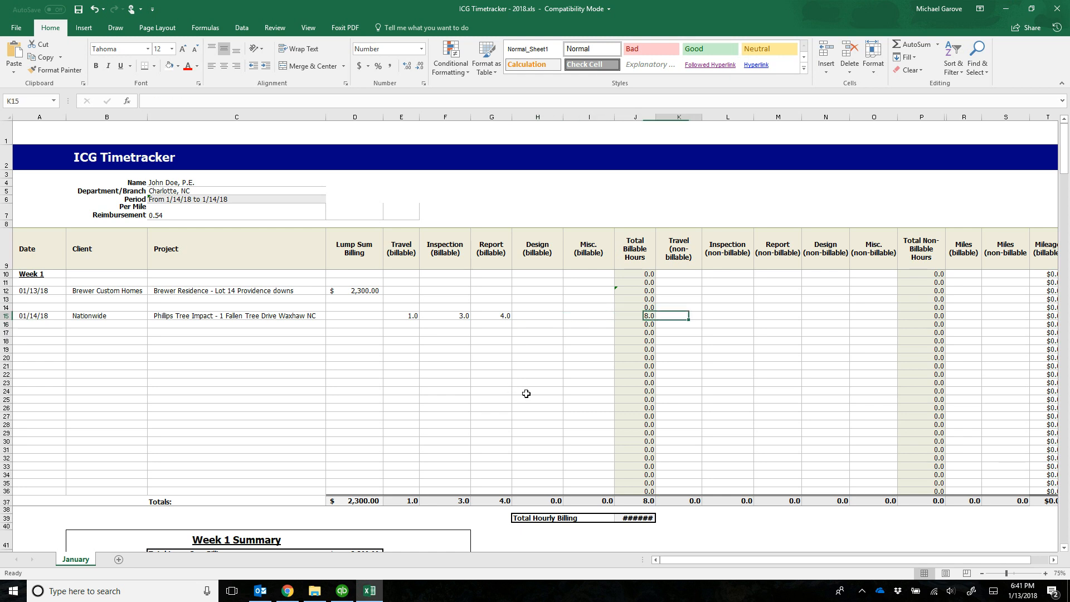
key(Right)
key(Right)
key(Right)
key(Right)
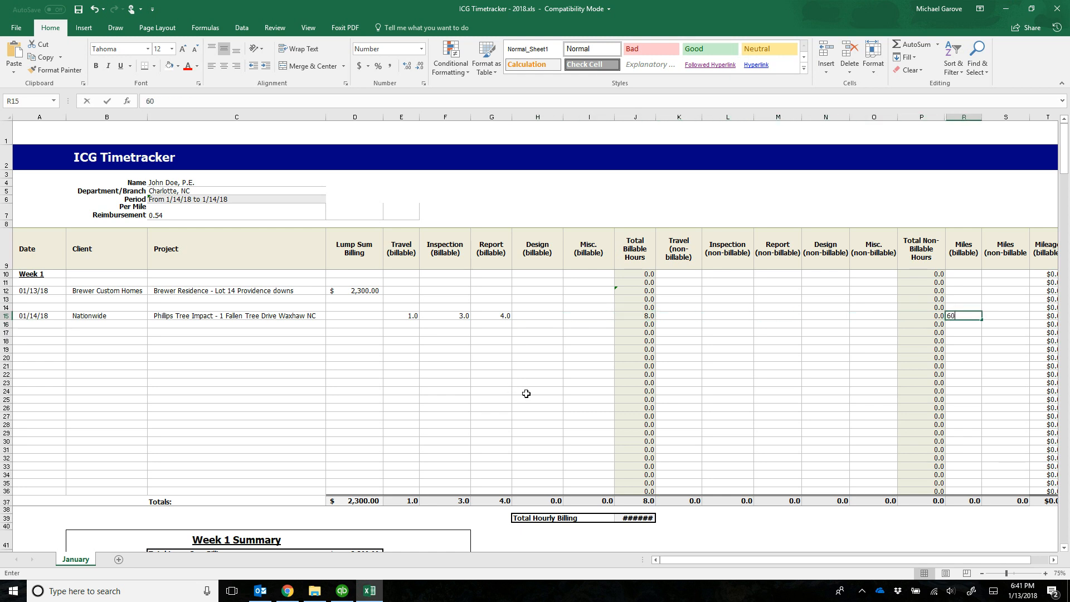
key(Return)
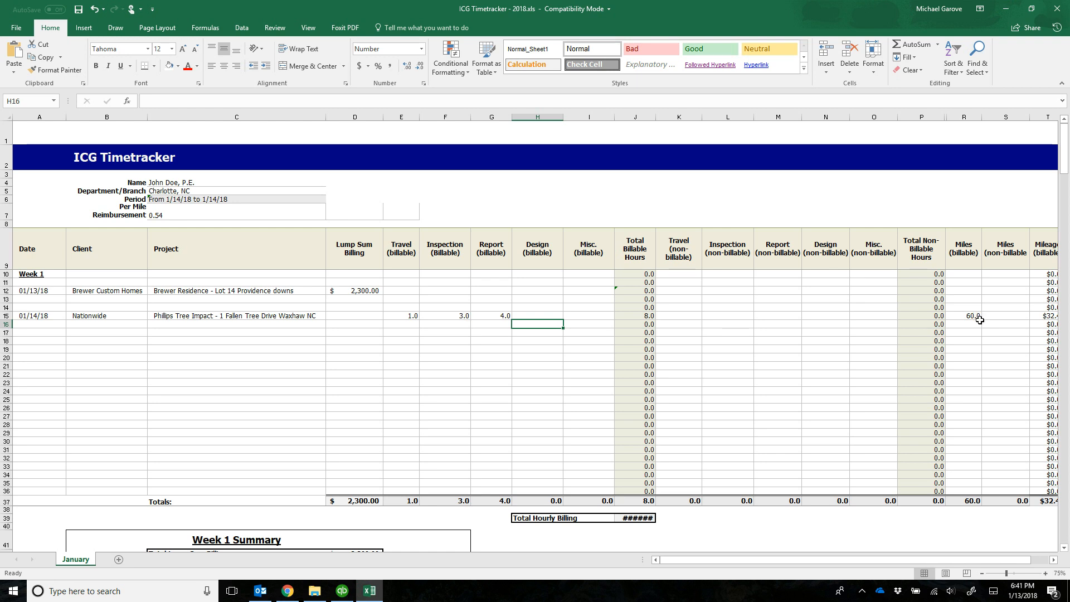
- Widen column J so Total Hourly Billing shows $1,320.00, and check its =J37*165 formula
scroll(759, 426, down, 1)
scroll(759, 426, up, 1)
drag(656, 117, 670, 118)
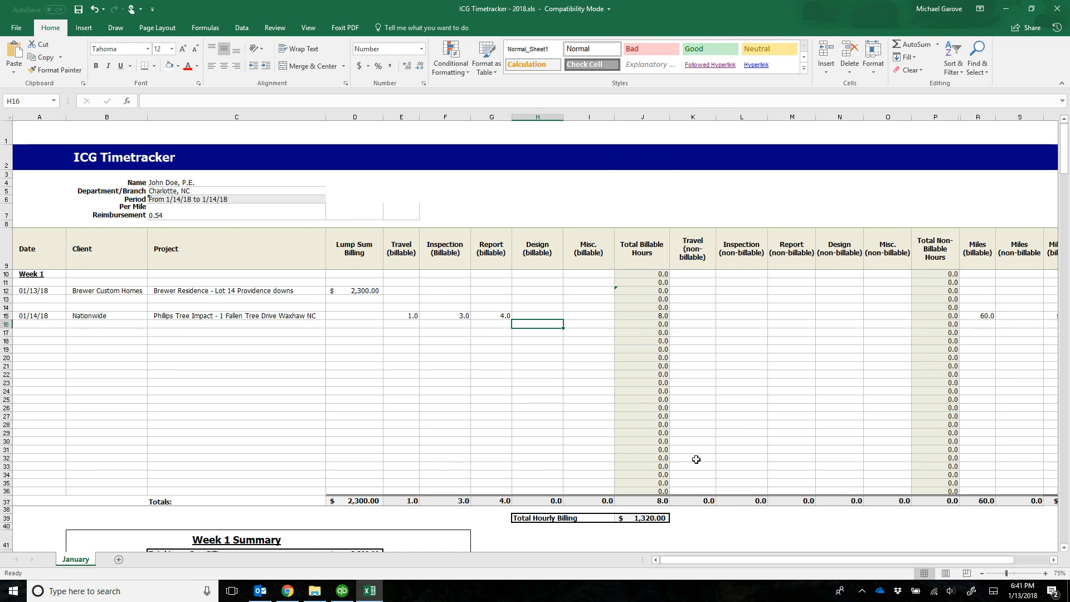
scroll(697, 499, down, 1)
scroll(703, 519, up, 1)
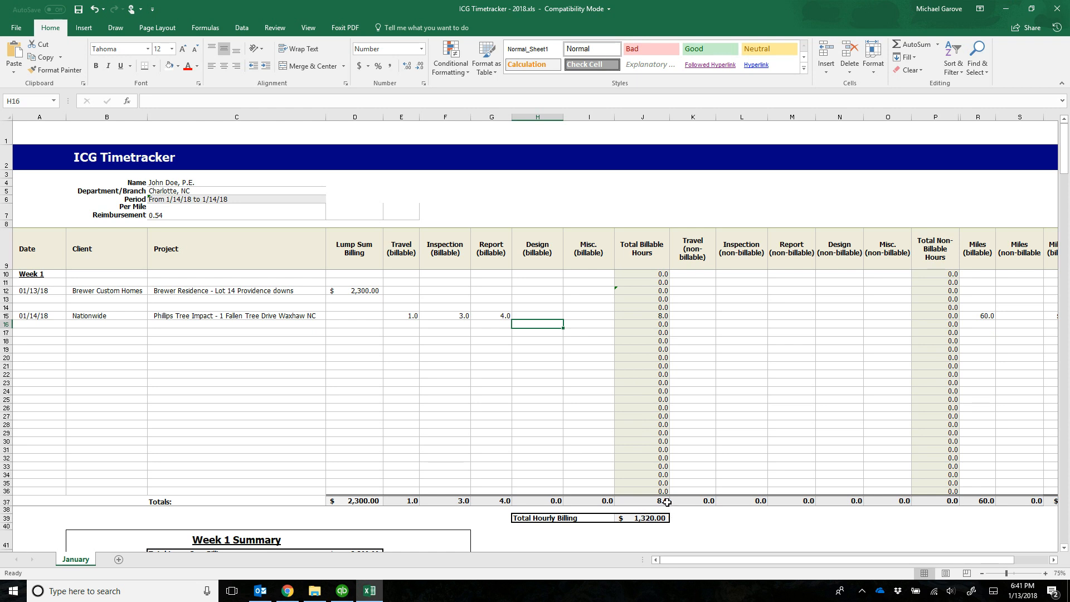
click(658, 520)
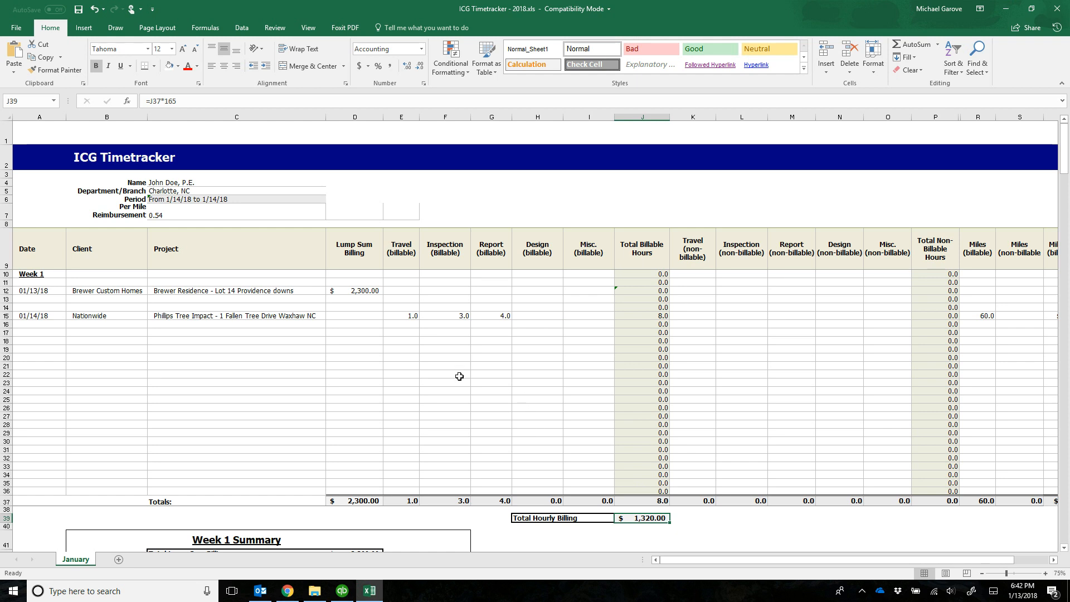
click(496, 383)
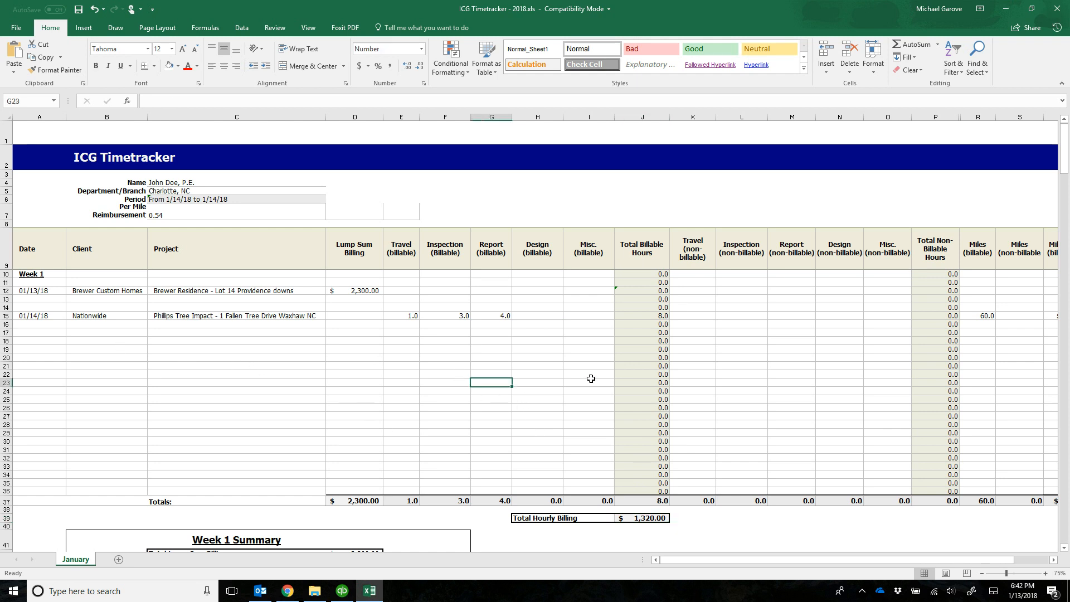
text(4)
key(Tab)
text(4)
key(Tab)
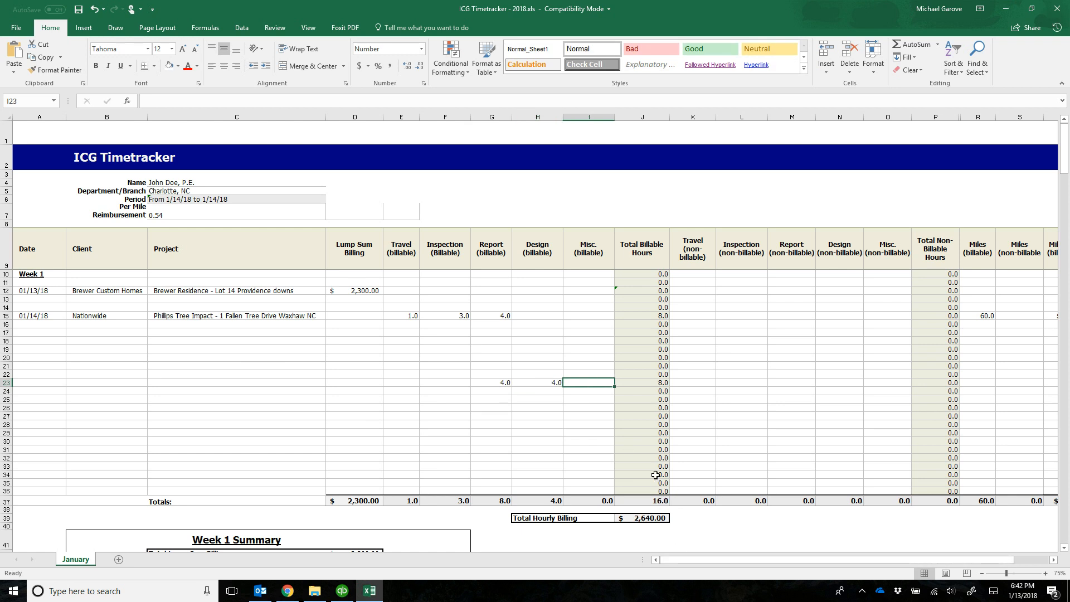
click(490, 383)
key(Delete)
click(555, 382)
key(Delete)
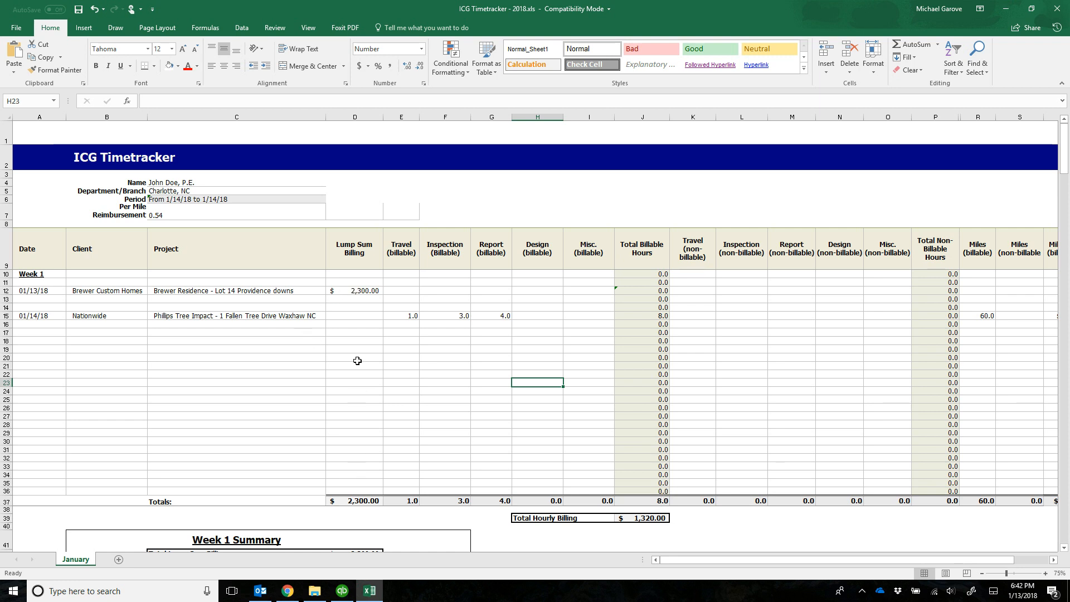
- Inspect the Week 1 Summary's work days, available, billable and non-billable hours in D47–D50
scroll(373, 415, down, 1)
scroll(372, 415, down, 6)
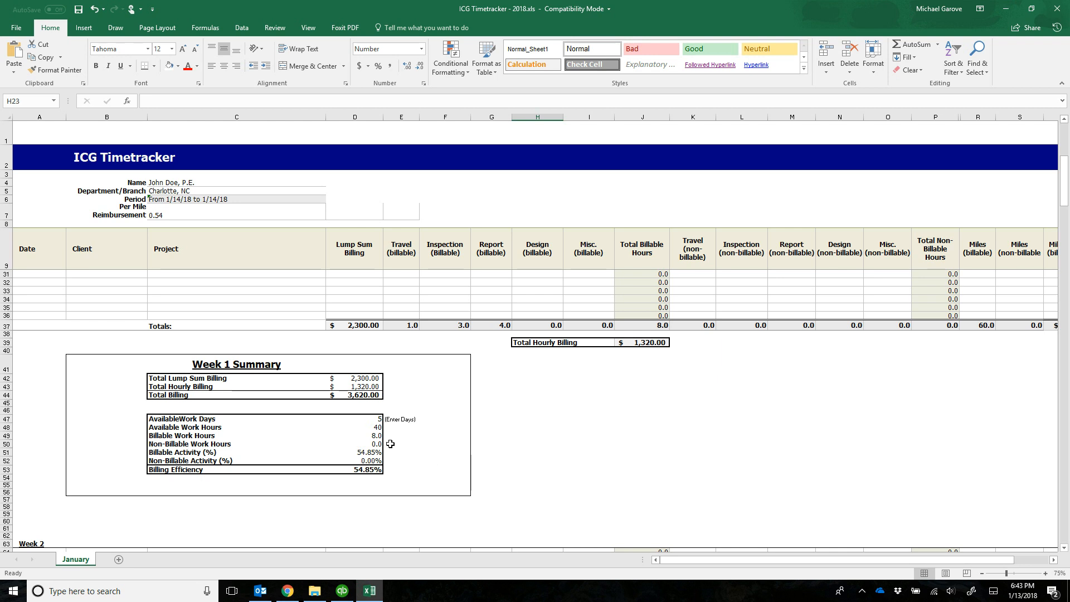
click(376, 420)
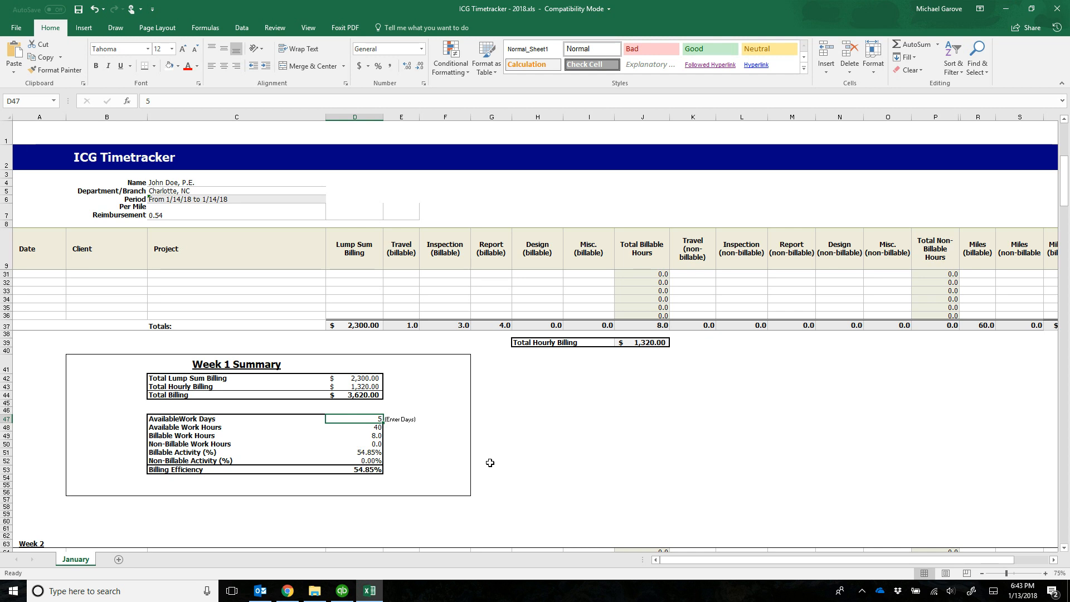
click(379, 427)
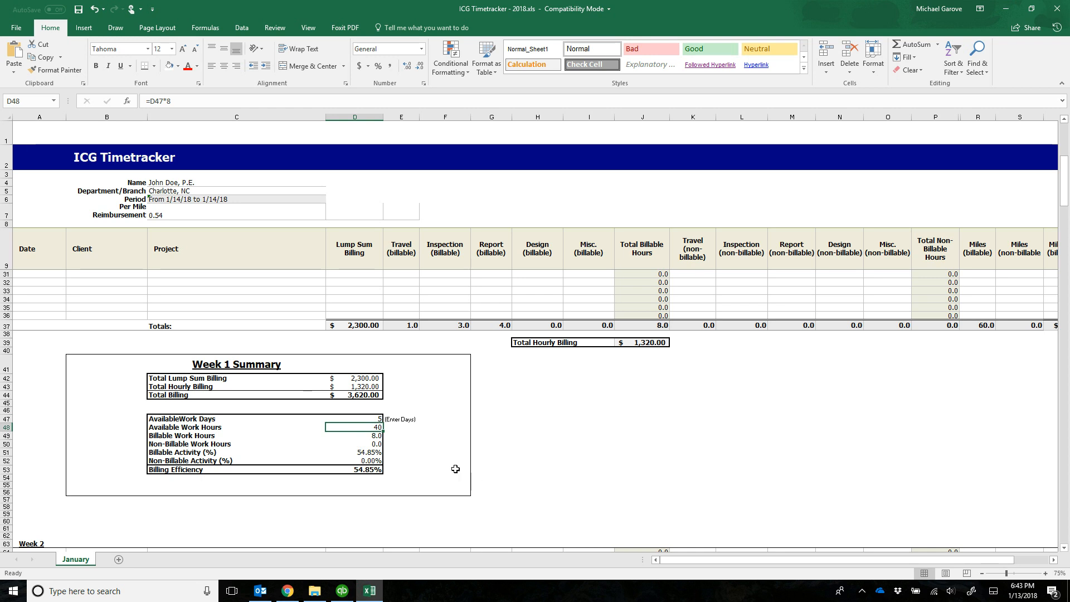
click(373, 435)
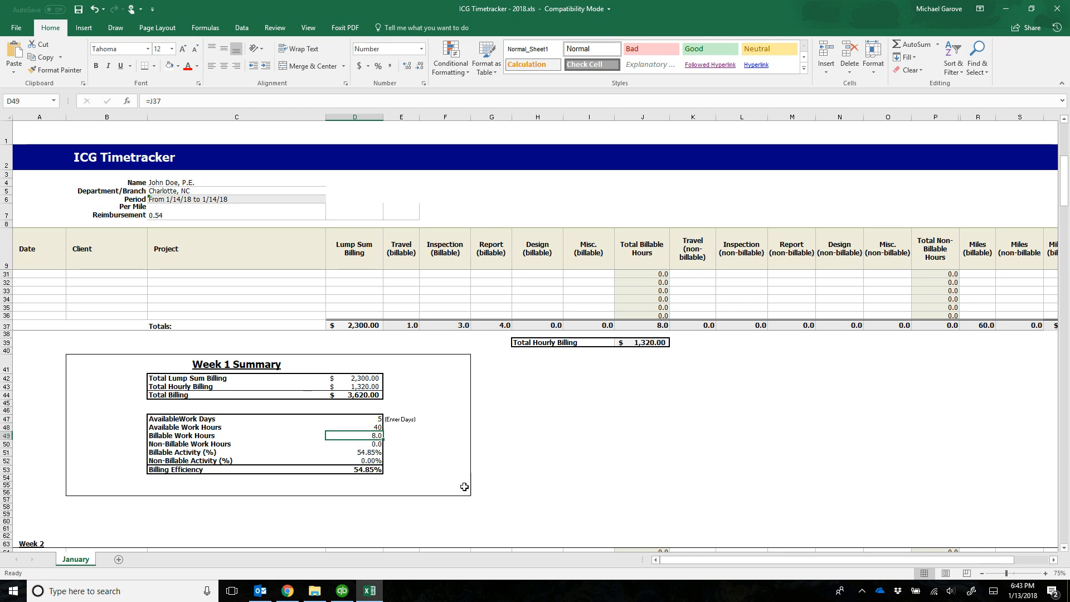
click(377, 444)
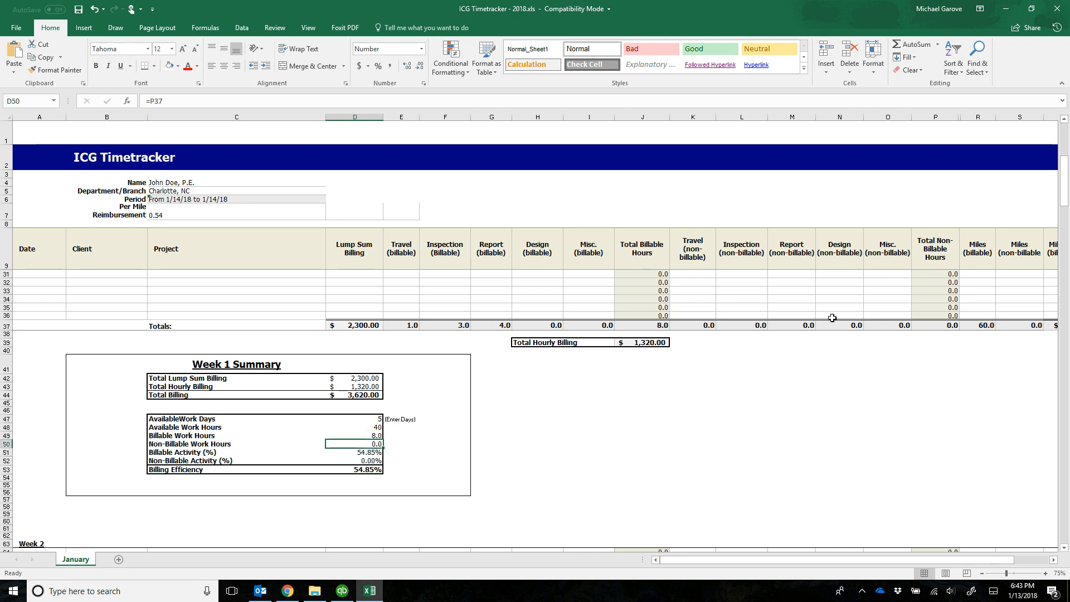
click(739, 289)
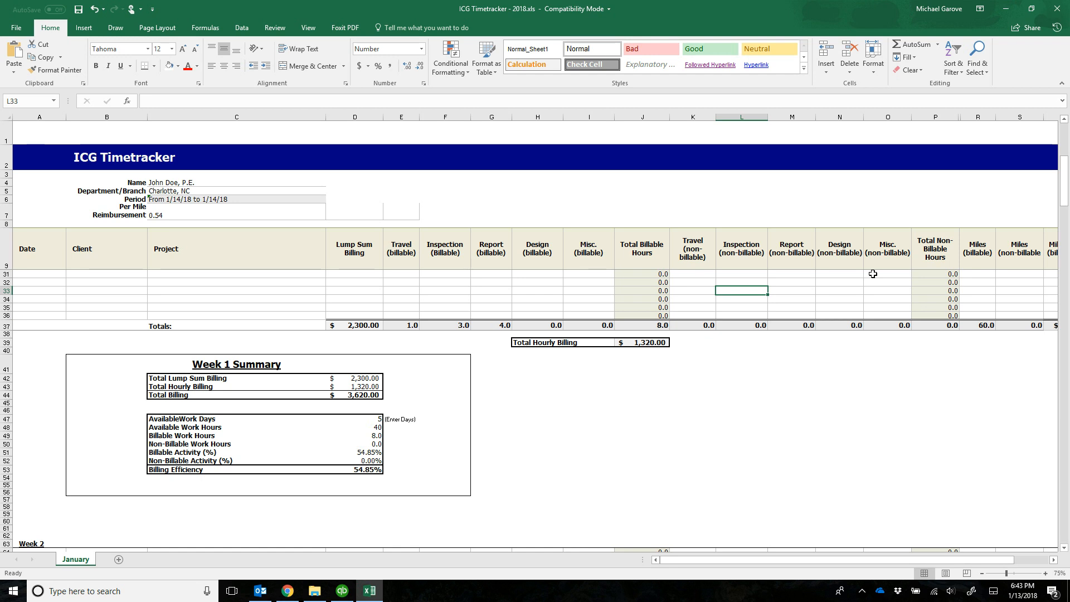
- Enter 2 non-billable travel hours in K33 and check the Billable Activity percentage formula
click(698, 289)
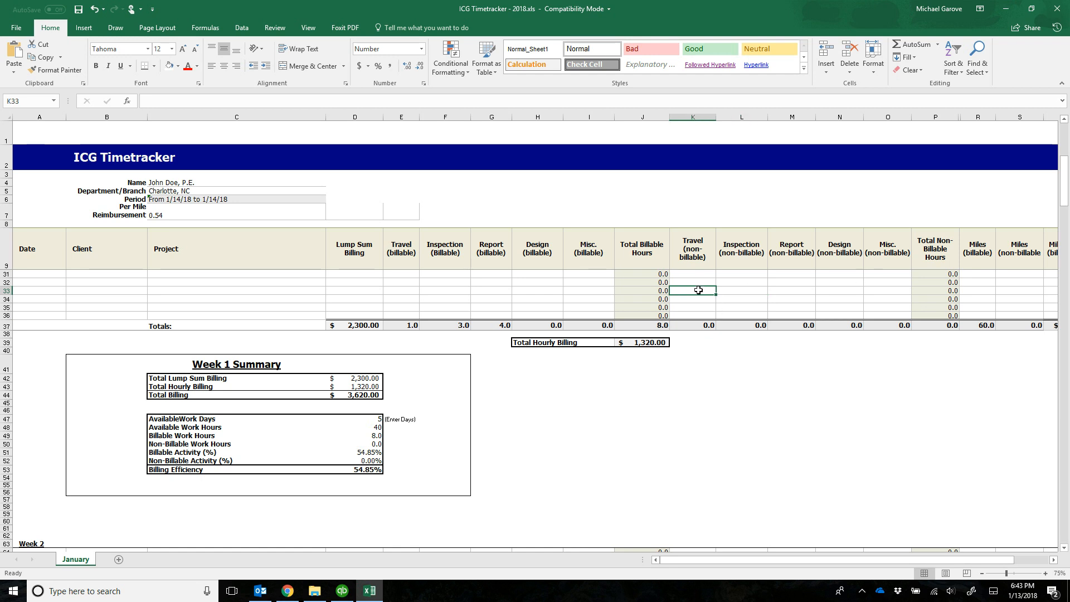
text(2)
key(Return)
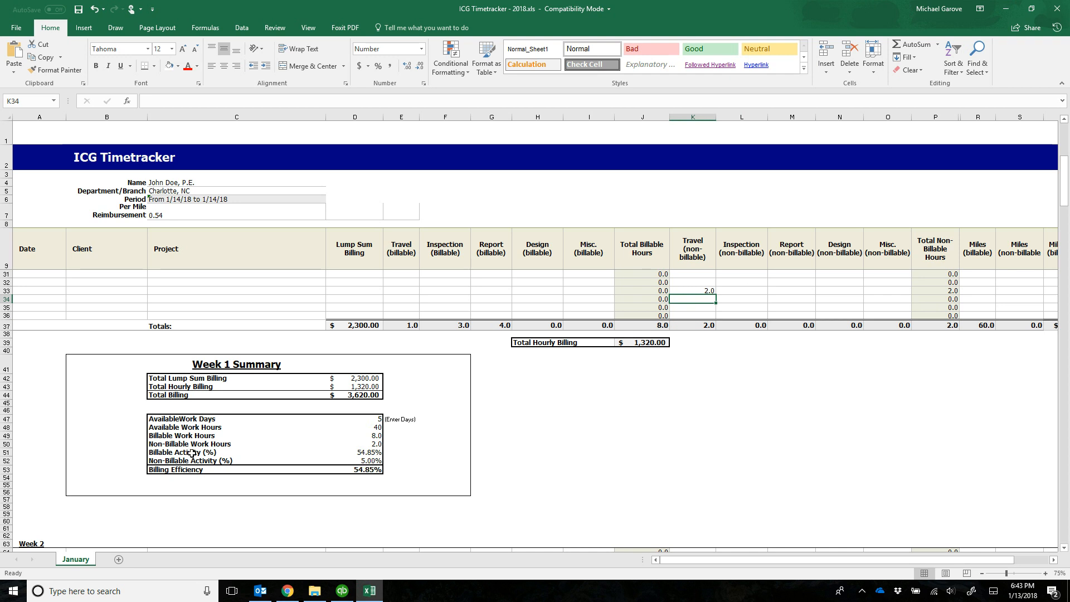
click(371, 453)
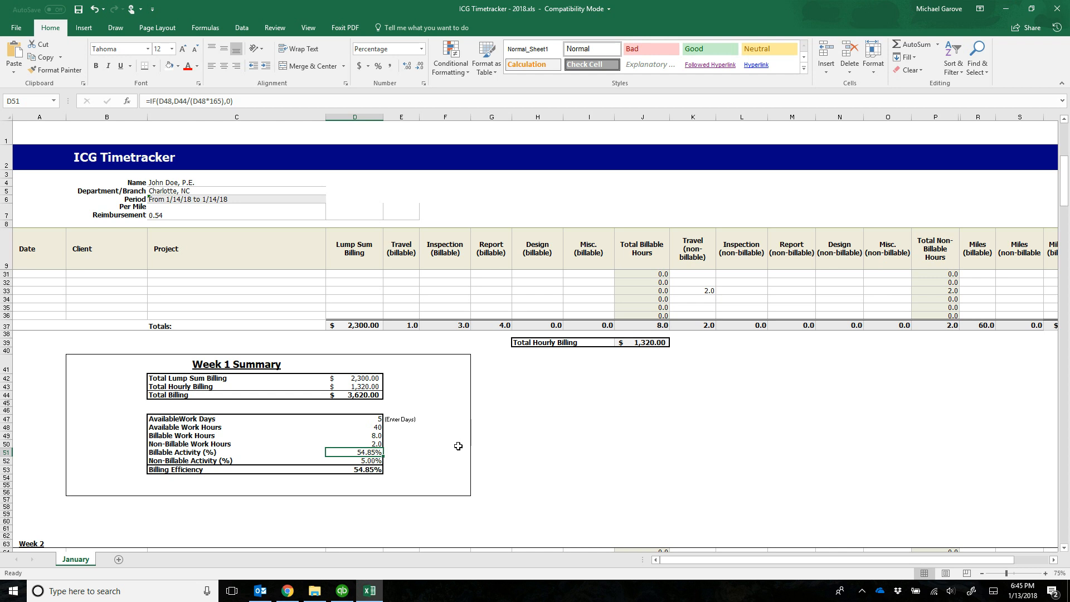
scroll(401, 481, down, 1)
scroll(402, 481, down, 3)
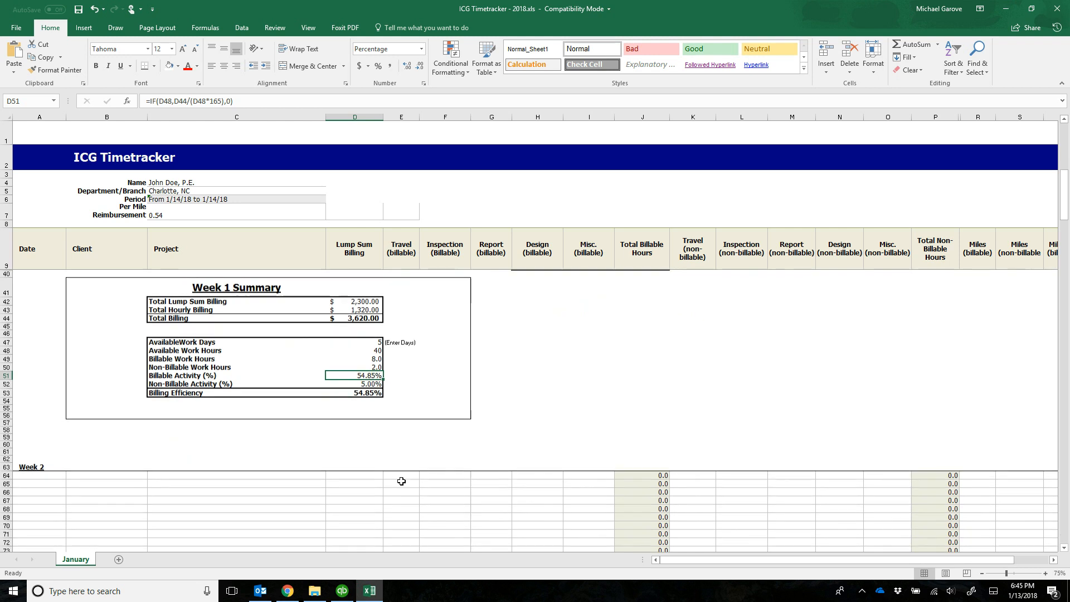
scroll(399, 480, up, 3)
scroll(351, 449, up, 8)
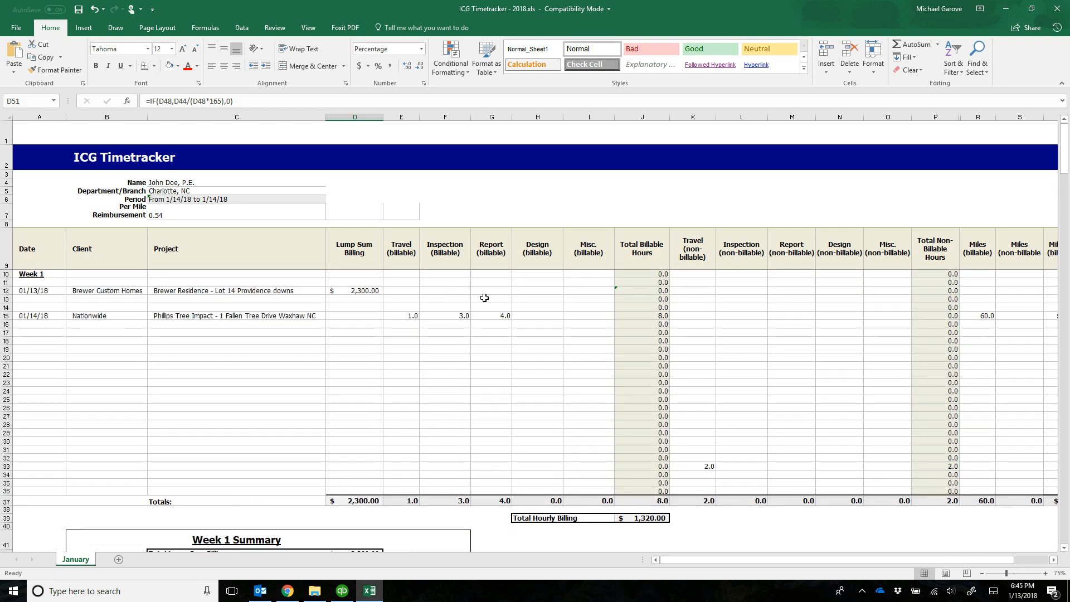
scroll(356, 485, down, 5)
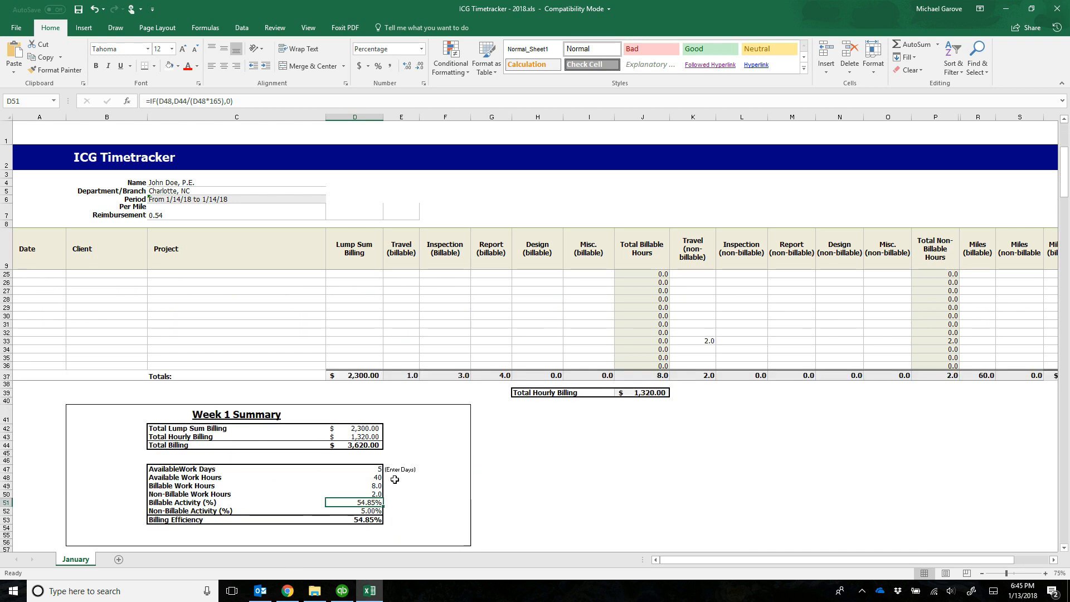
scroll(395, 479, down, 20)
scroll(395, 479, down, 20)
scroll(394, 479, down, 20)
scroll(395, 479, up, 7)
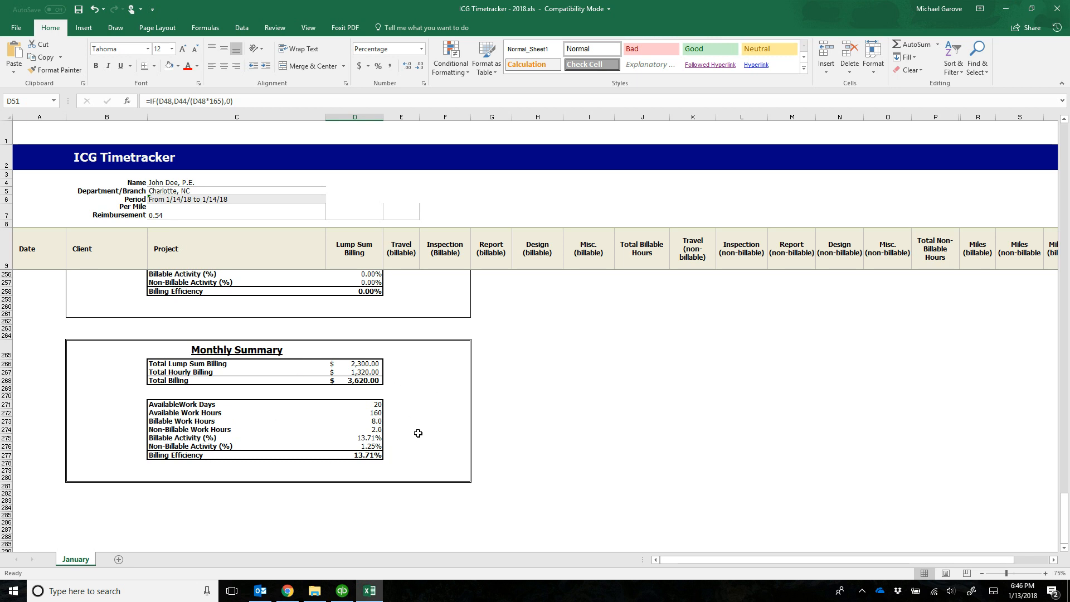
scroll(418, 433, up, 5)
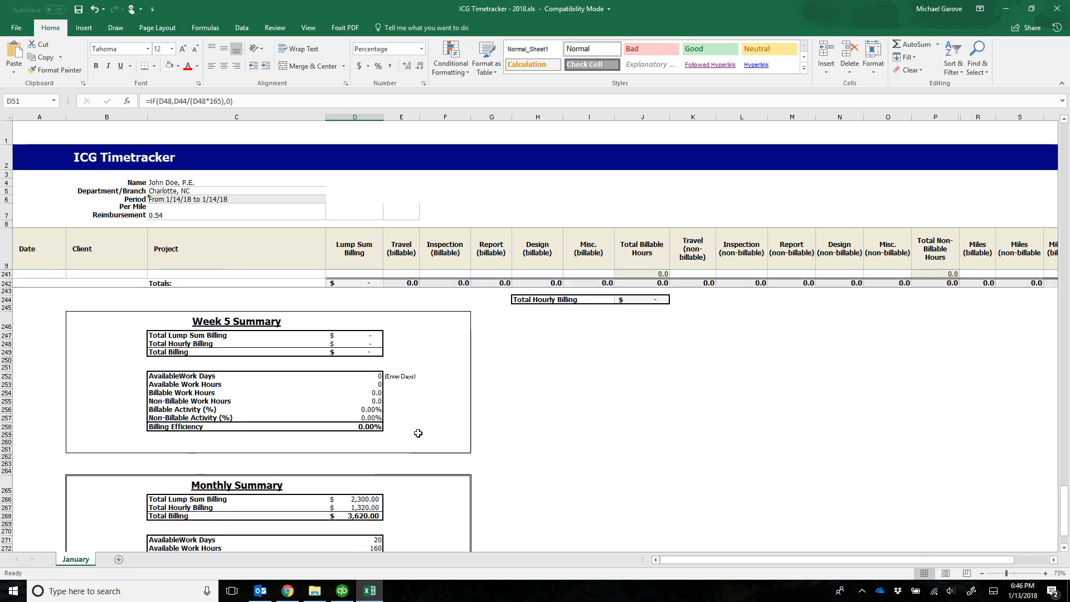
scroll(418, 433, up, 20)
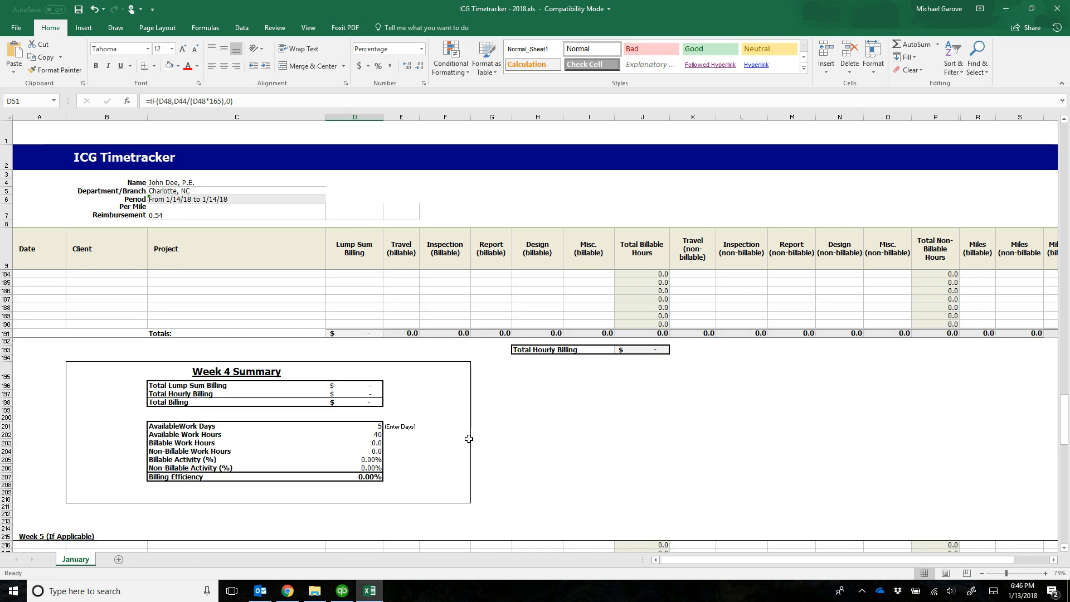
scroll(468, 438, up, 20)
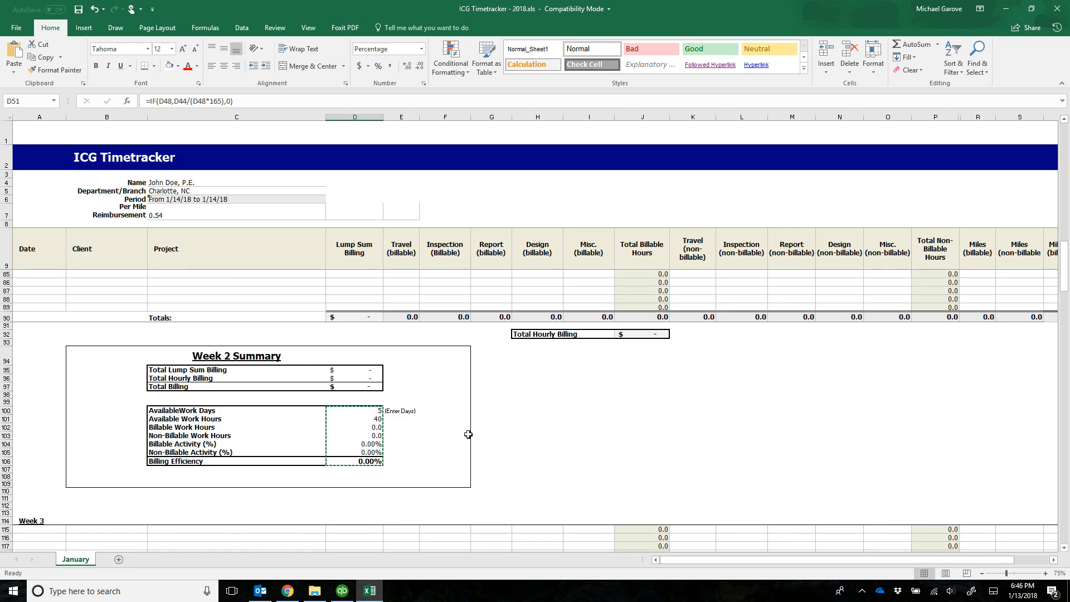
scroll(468, 434, up, 18)
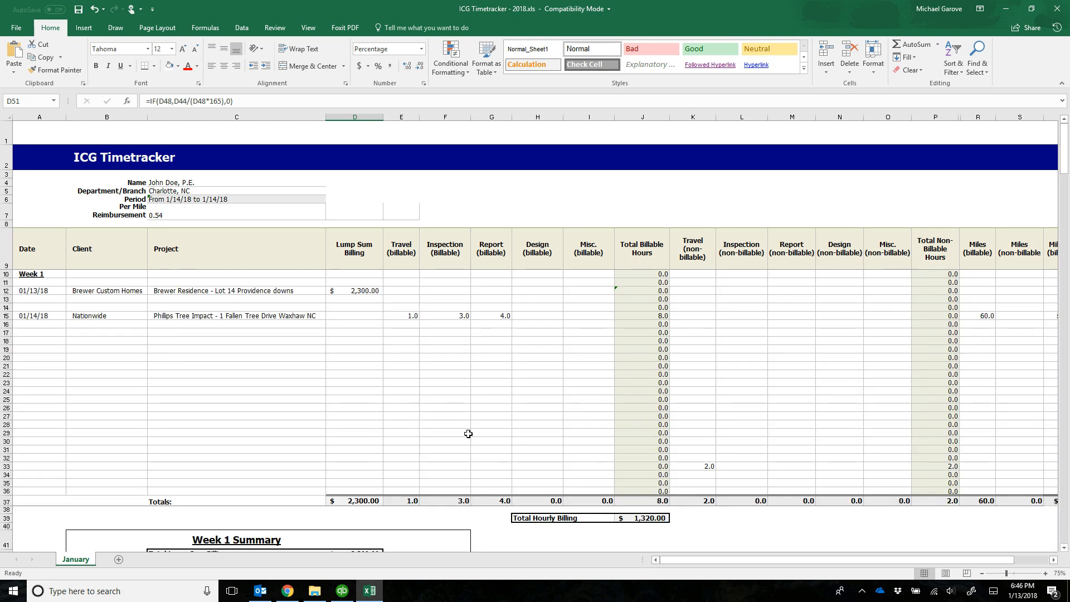
scroll(468, 433, down, 4)
scroll(468, 434, down, 4)
click(377, 392)
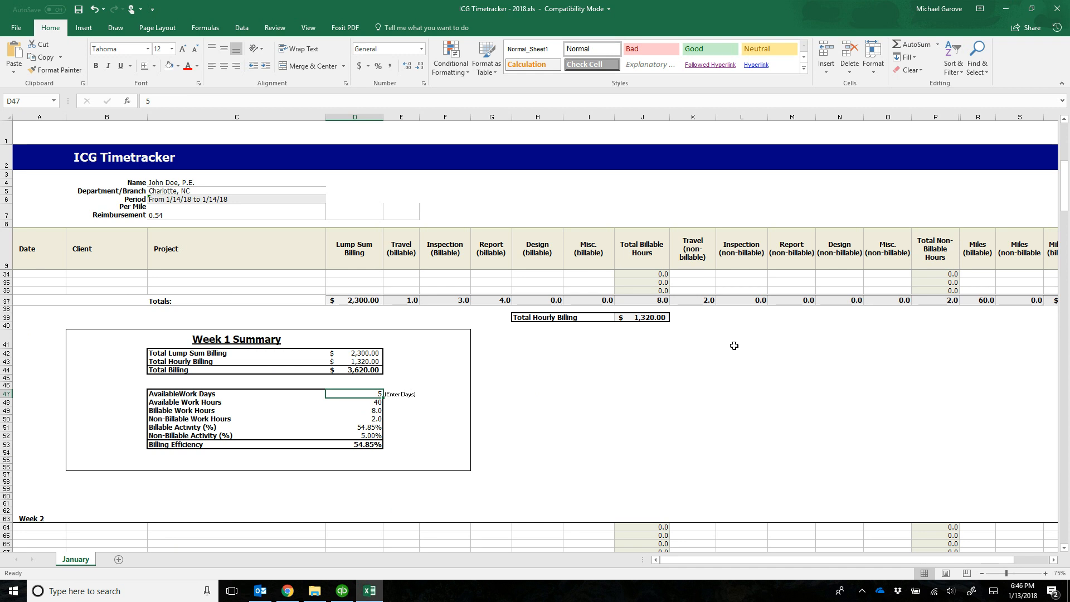
text(4)
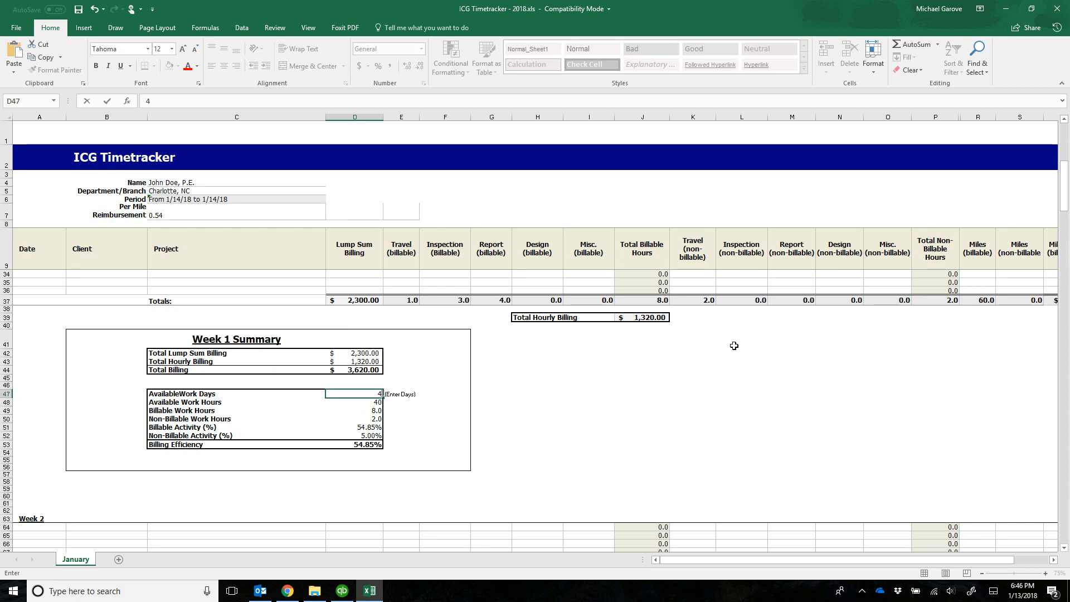
key(Return)
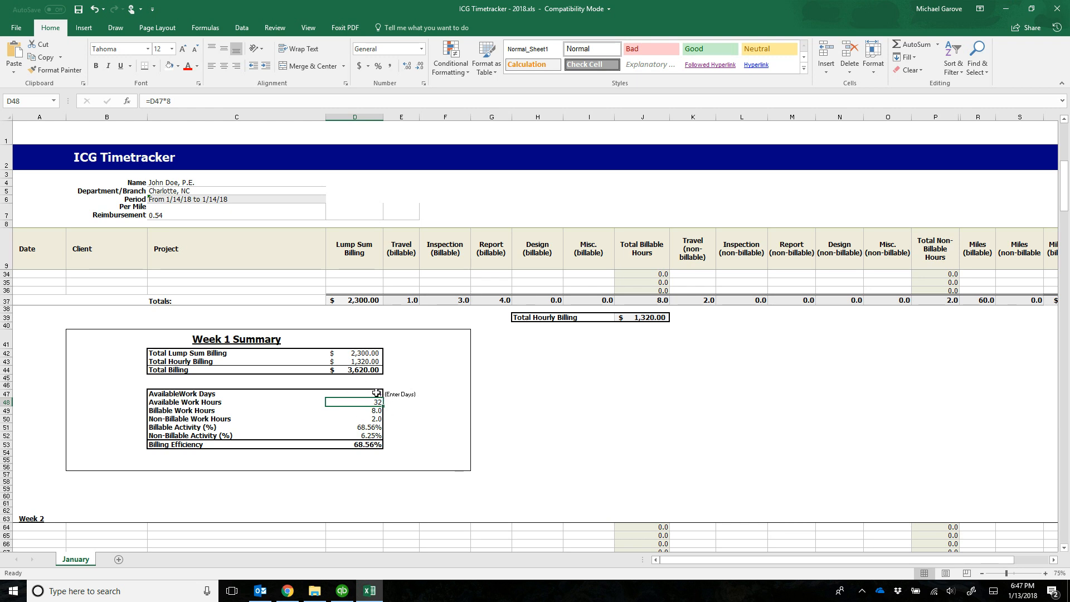
click(377, 393)
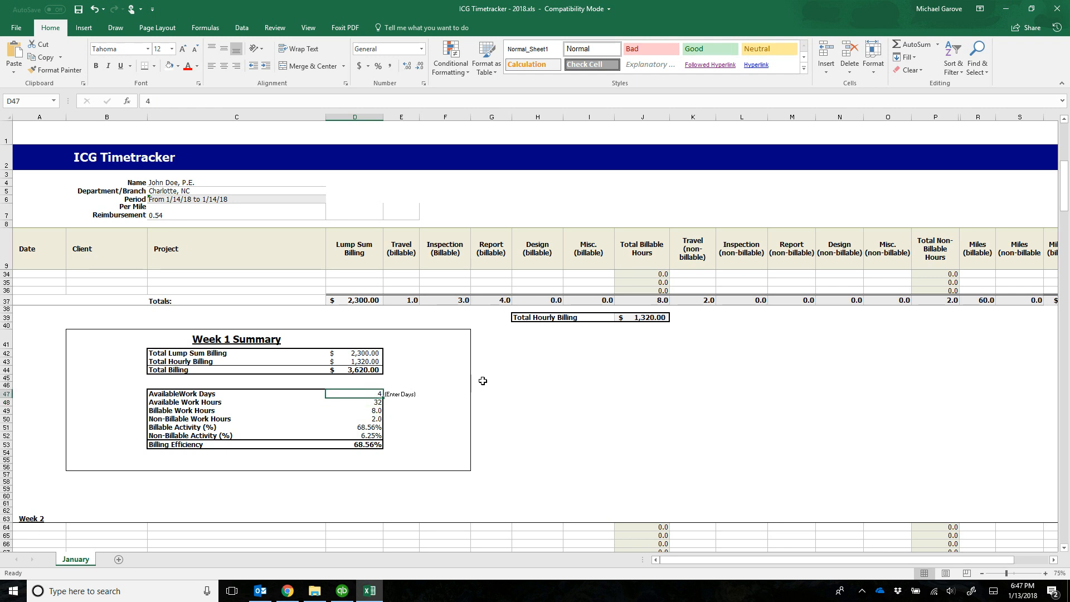
text(5)
key(Return)
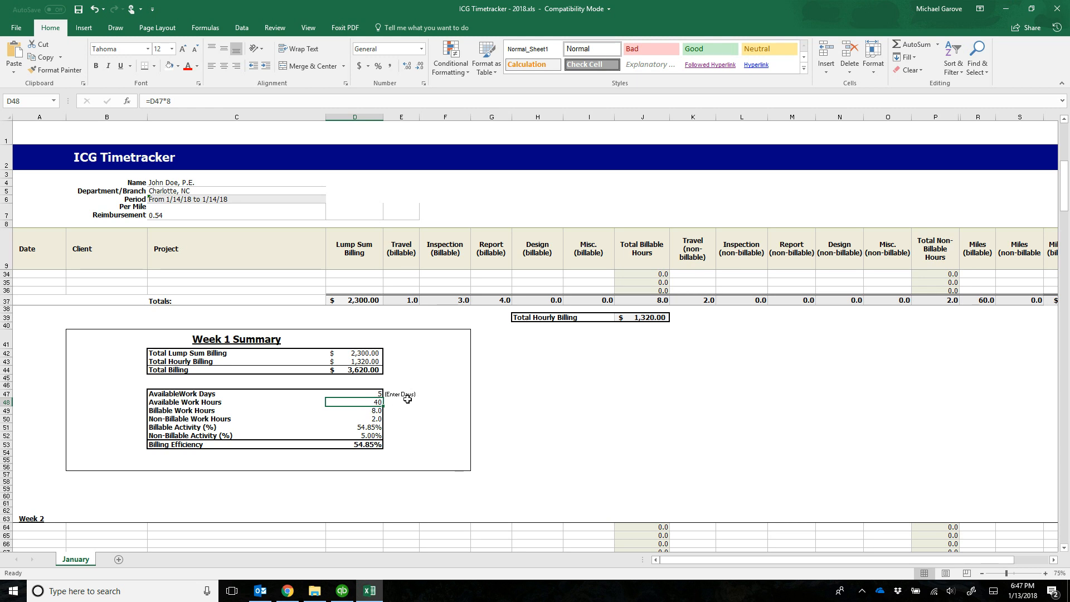
click(378, 394)
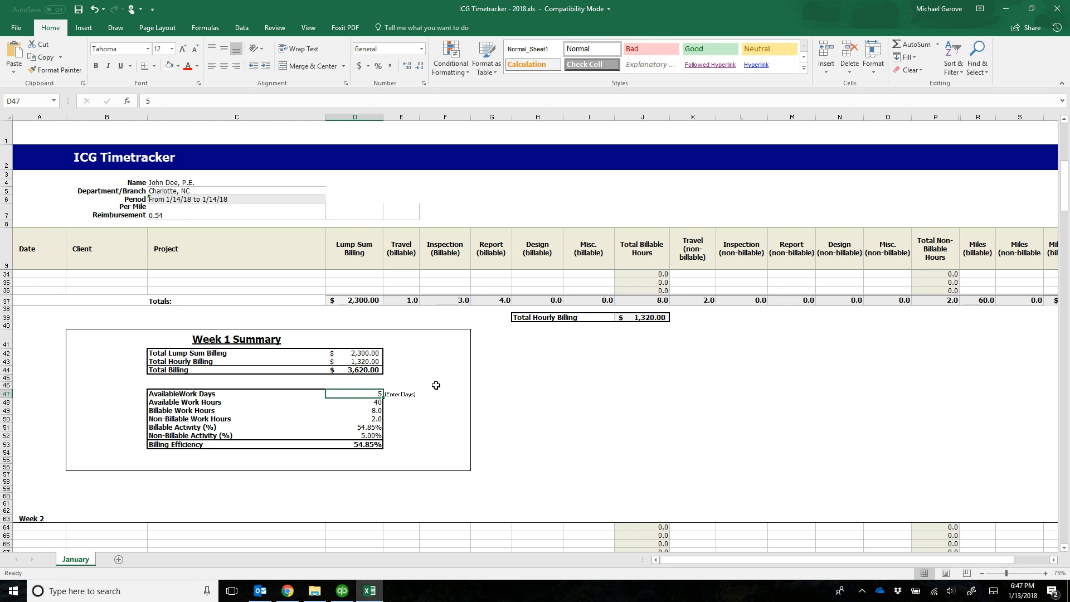
scroll(428, 413, down, 4)
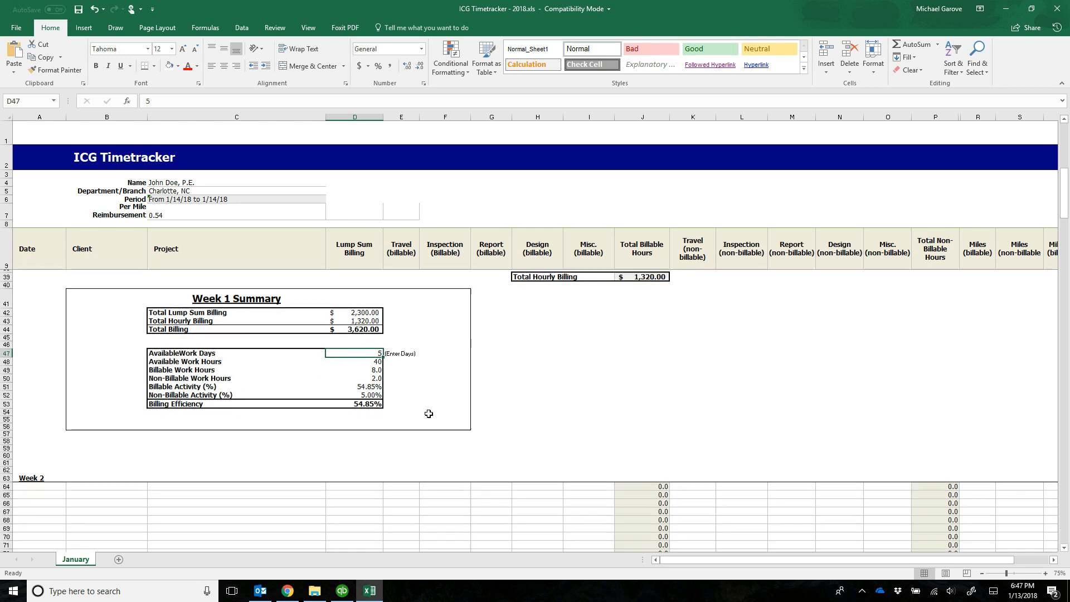
scroll(429, 414, down, 12)
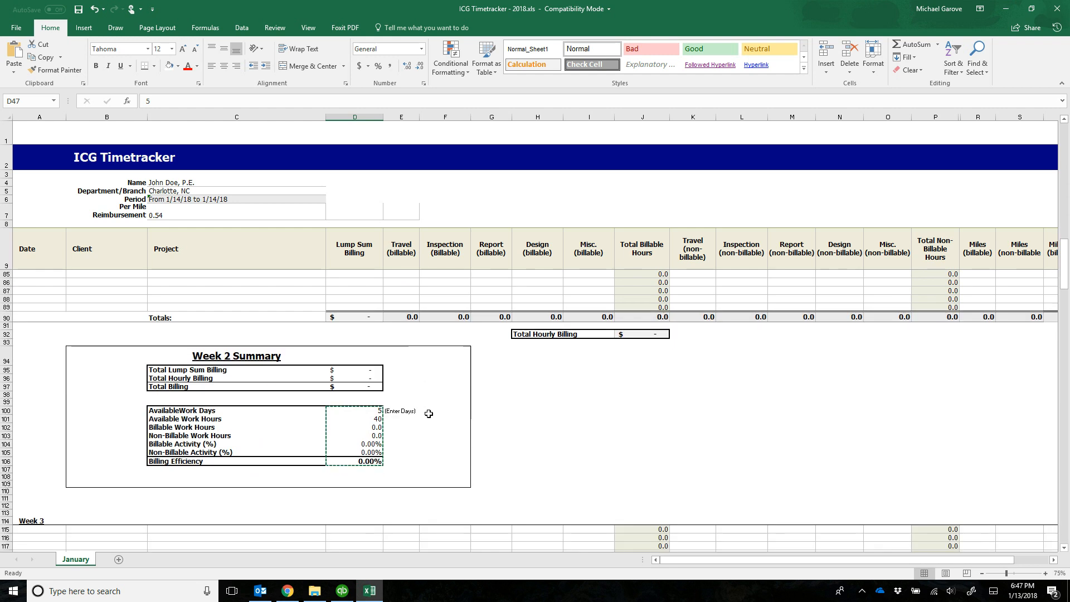
scroll(428, 413, down, 14)
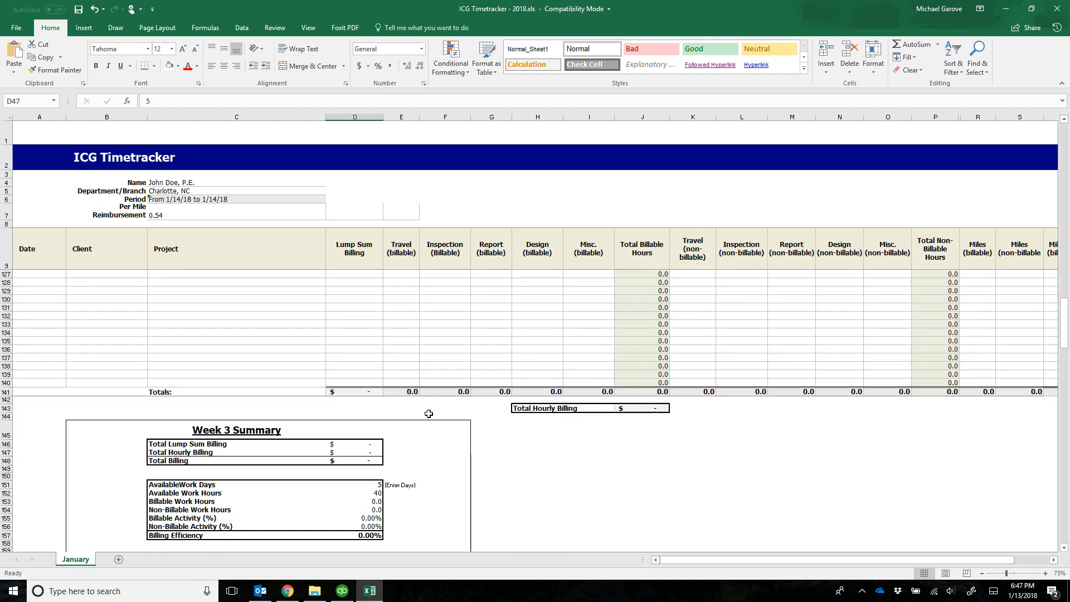
scroll(414, 453, down, 5)
scroll(389, 390, down, 10)
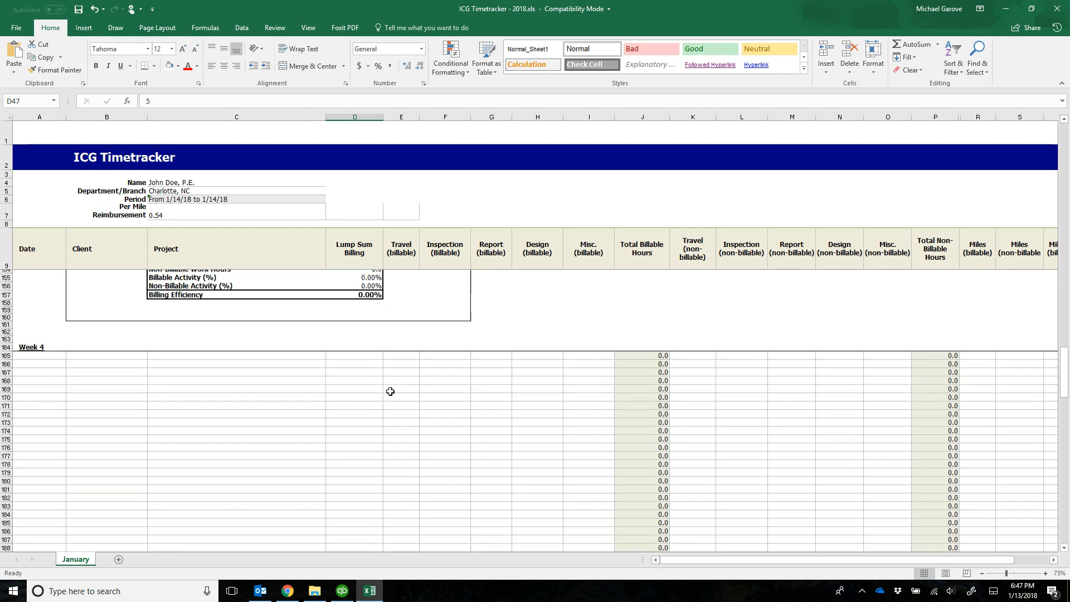
scroll(390, 391, down, 4)
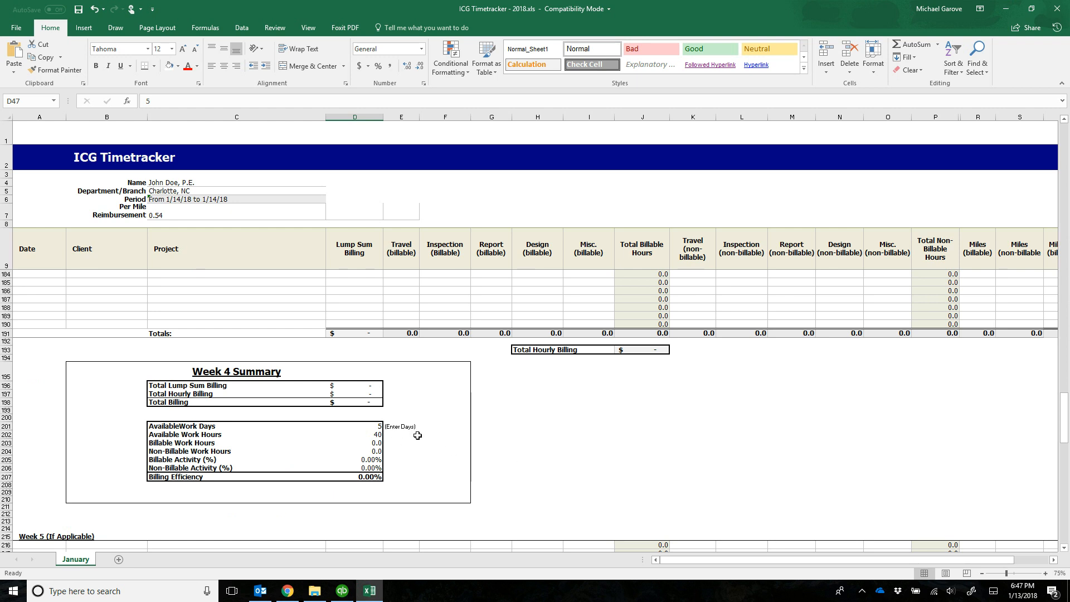
scroll(468, 447, down, 13)
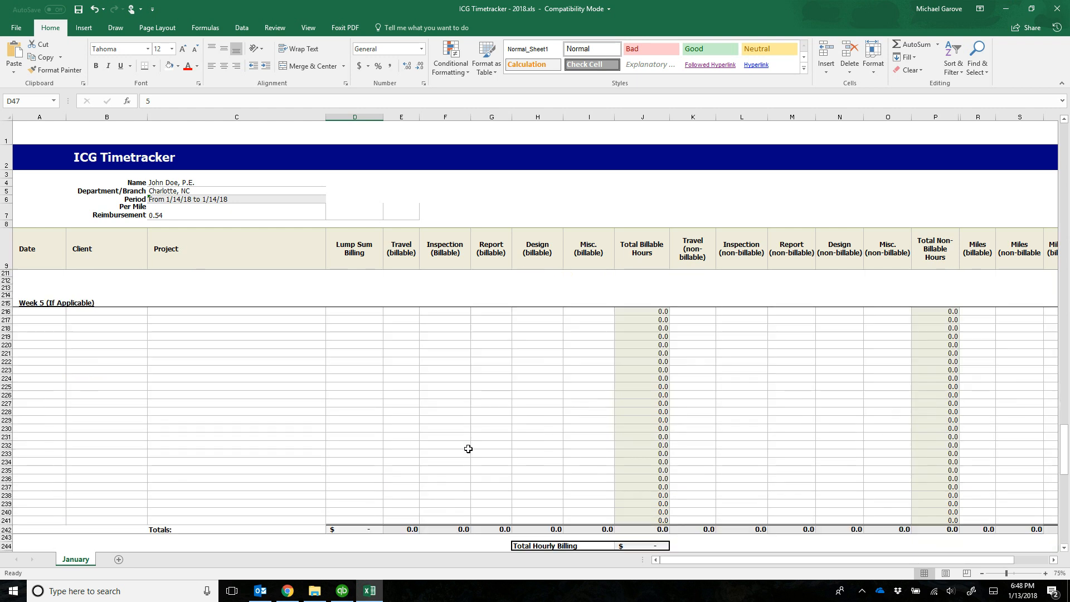
scroll(468, 448, down, 4)
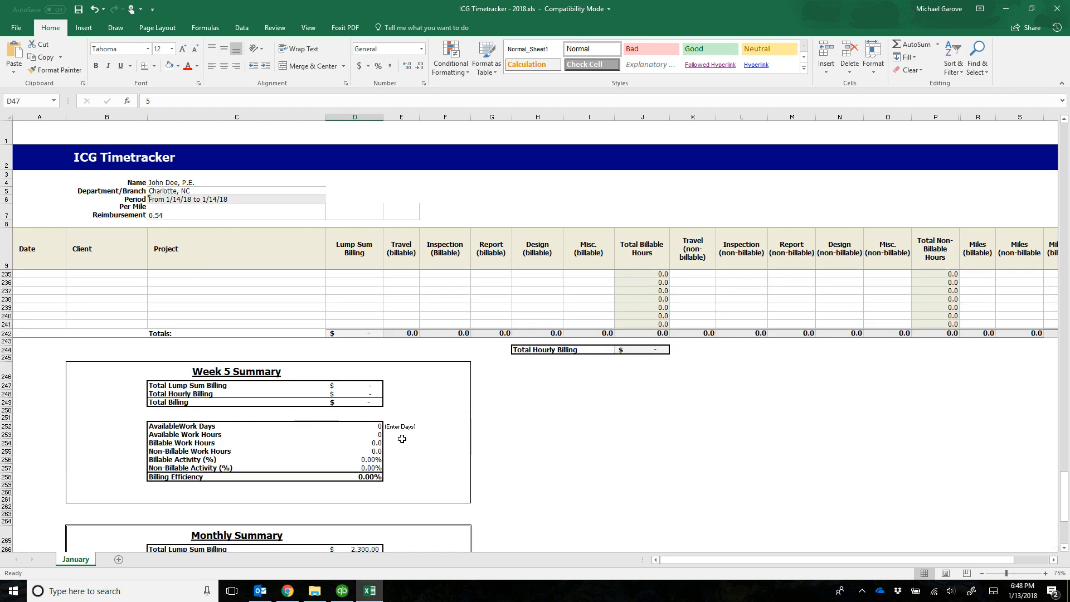
drag(1065, 505, 1067, 131)
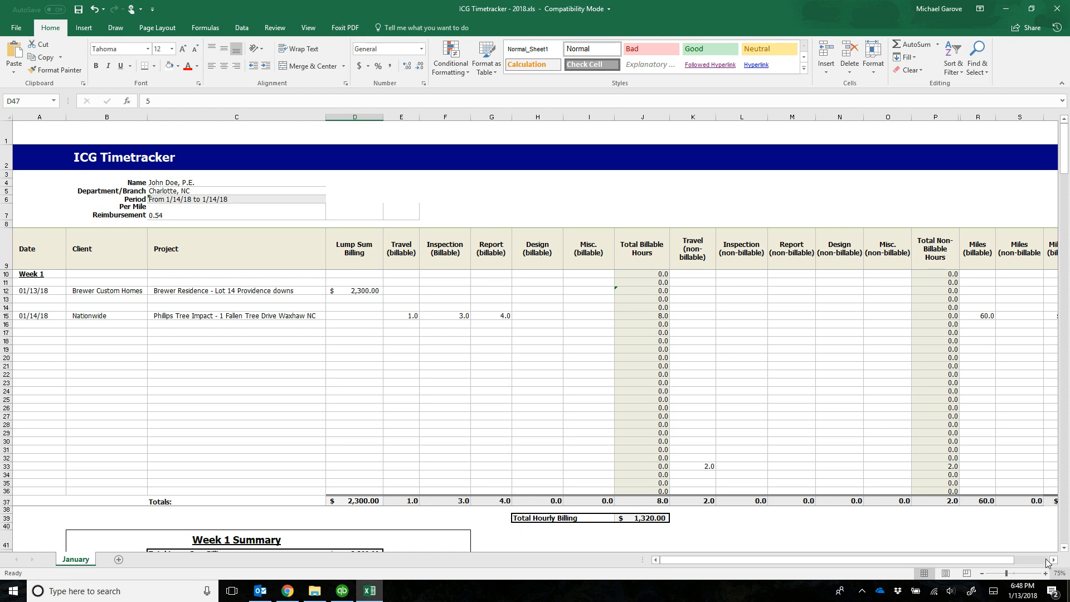
click(1026, 595)
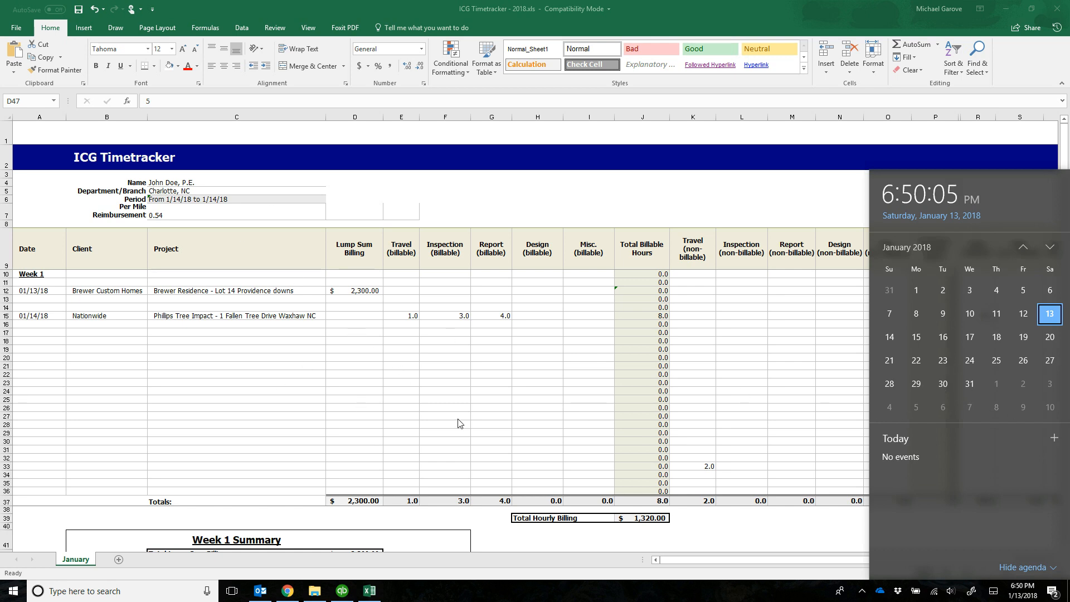
click(504, 15)
click(500, 4)
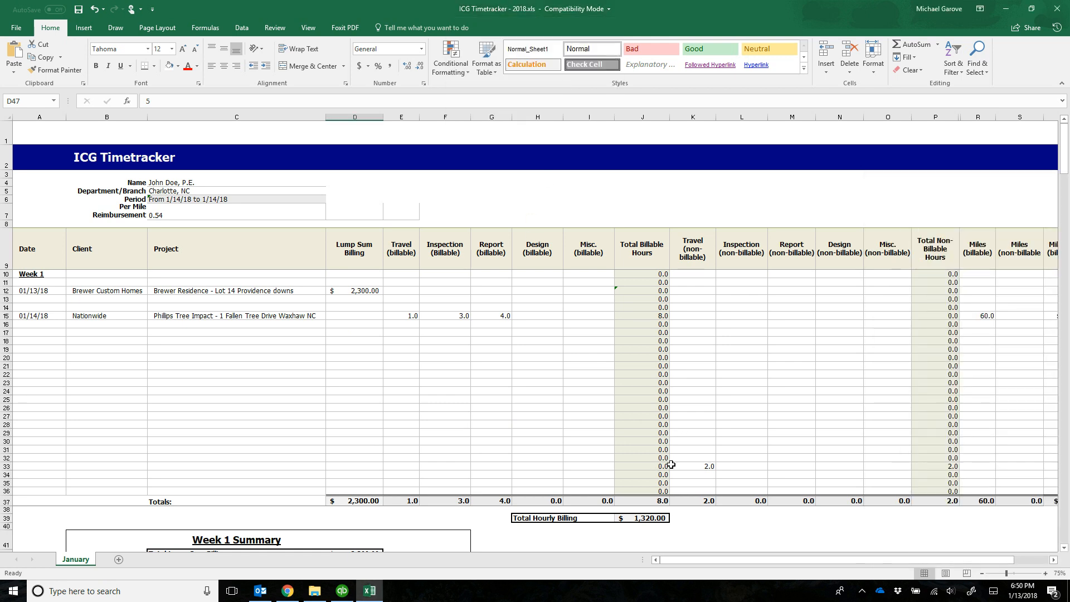
- Save the ICG Timetracker 2018 workbook to OneDrive, then save it a second time
click(79, 9)
scroll(401, 442, down, 5)
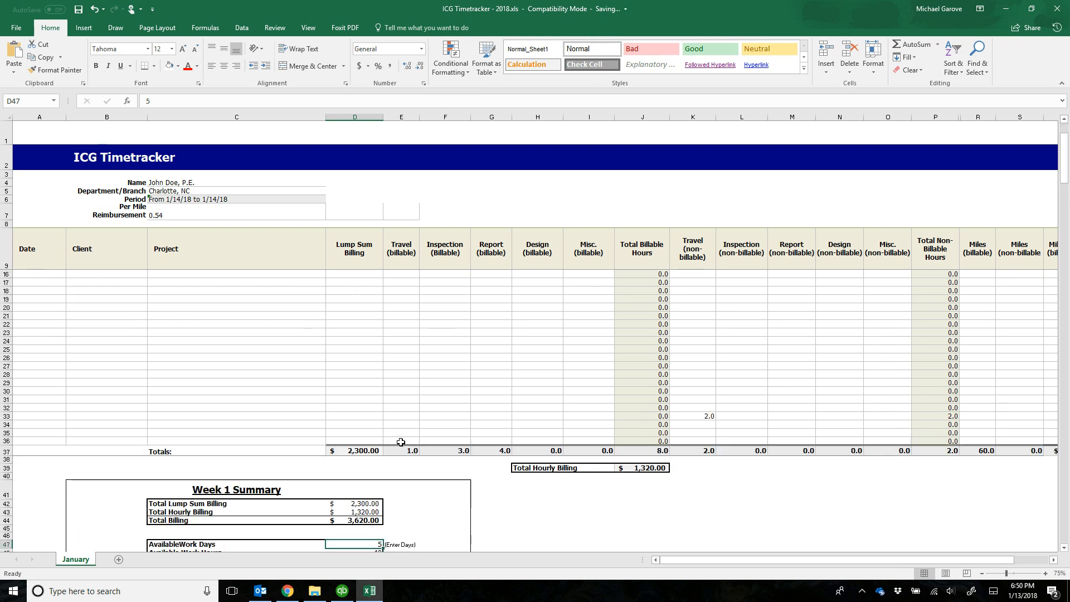
scroll(401, 442, down, 13)
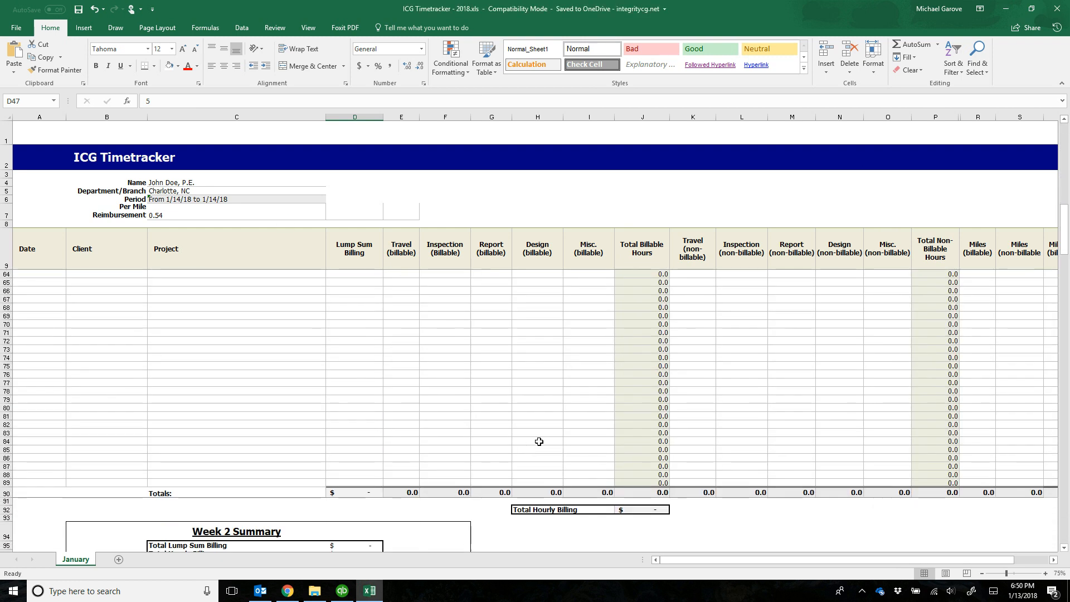
drag(1065, 256, 2, 4)
click(79, 8)
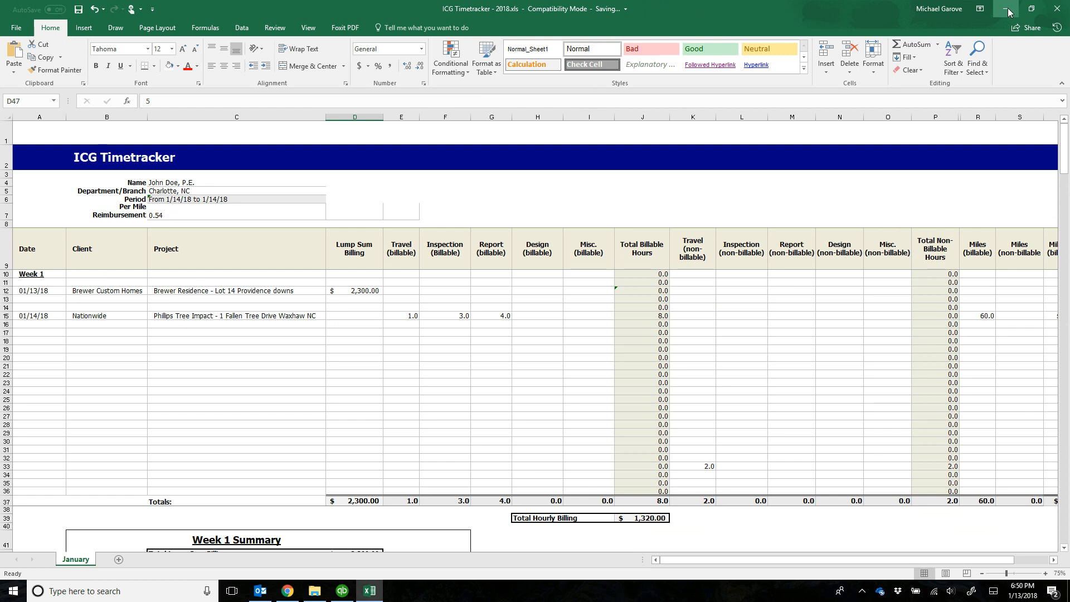
- Expand the time-tracker account's folders in Outlook, then return to the Excel timesheet
click(258, 598)
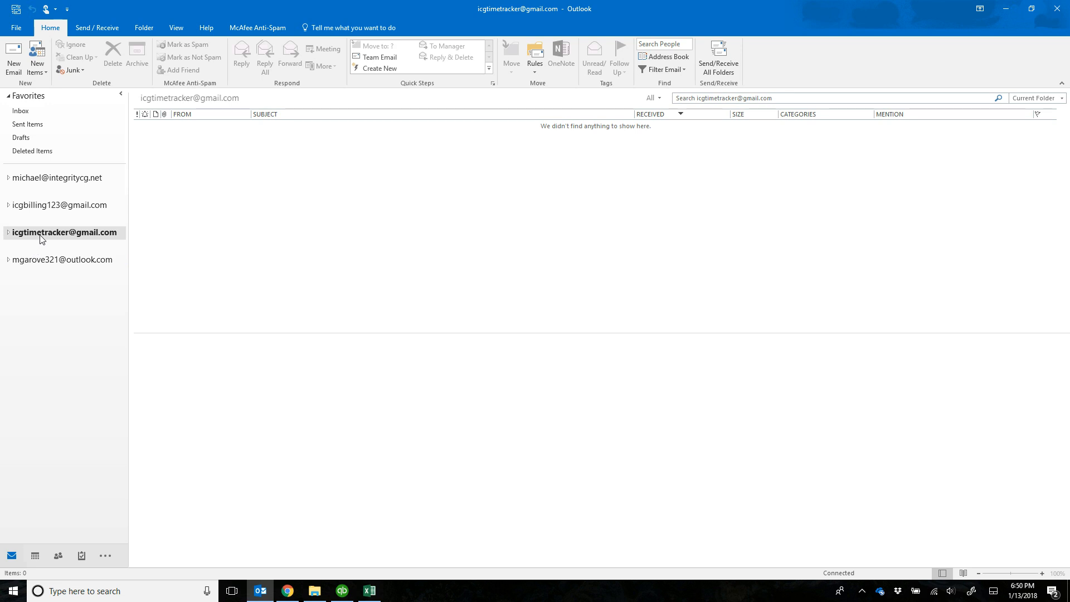
click(8, 233)
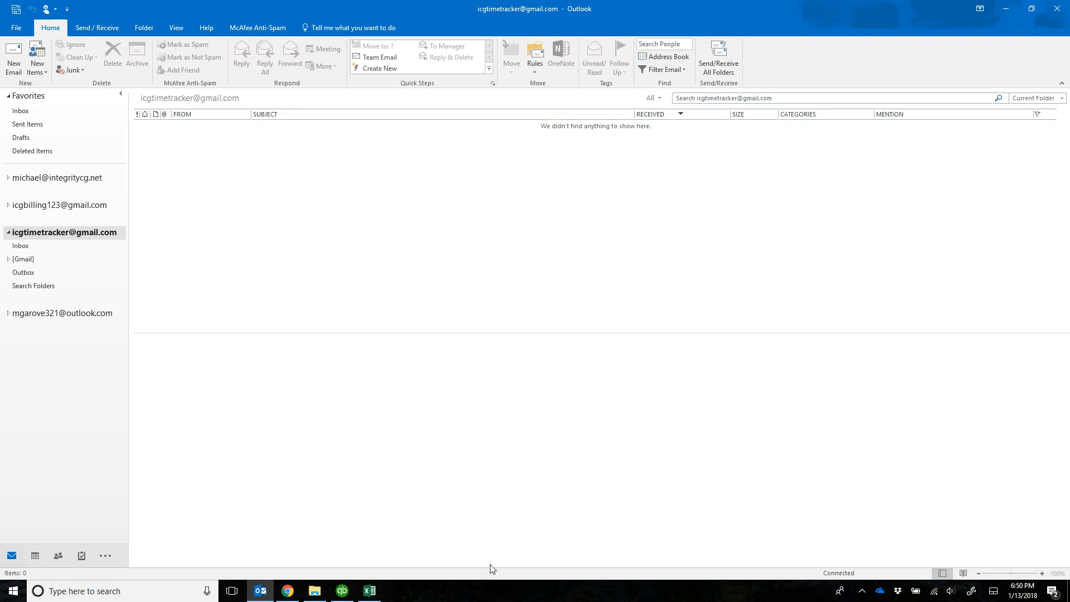
click(375, 593)
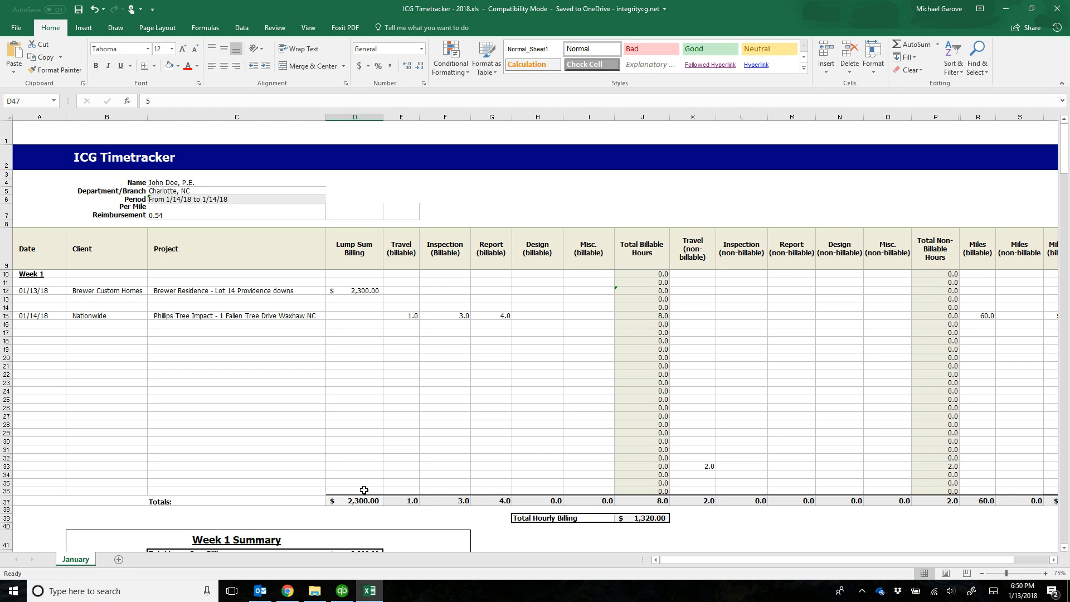
scroll(87, 314, down, 3)
scroll(101, 468, down, 13)
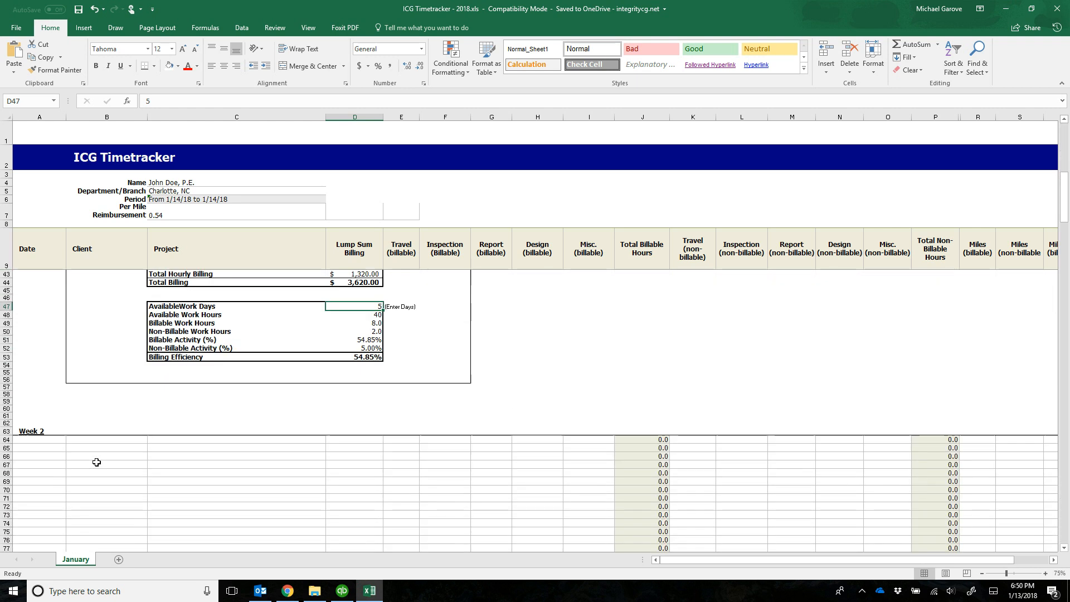